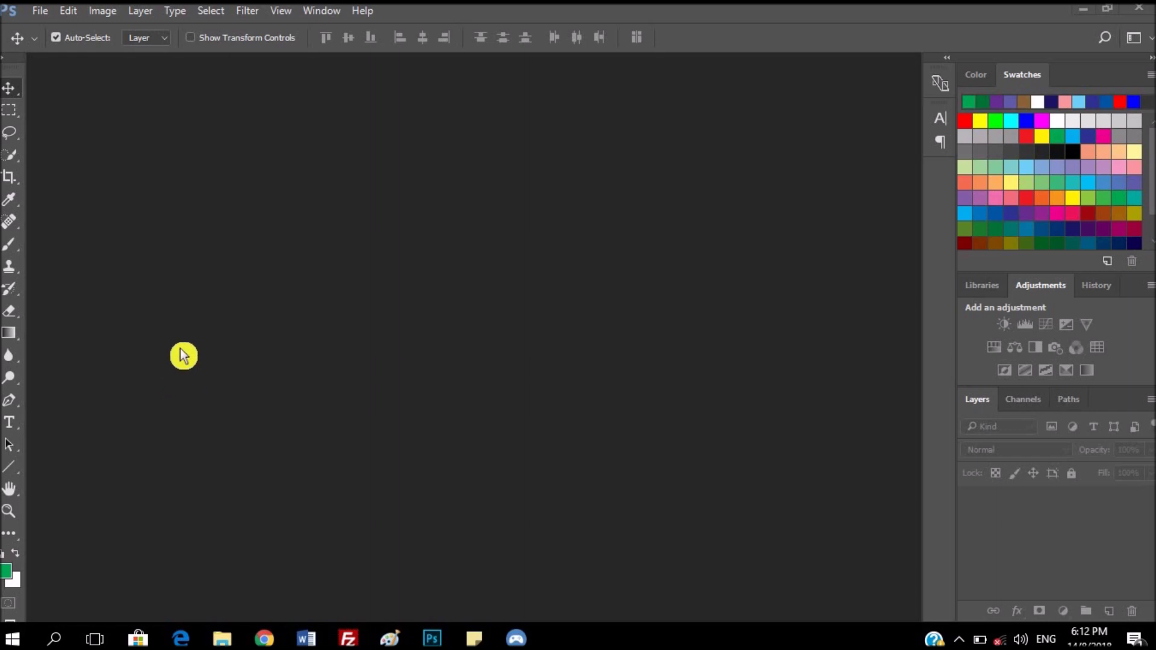
# Open Alkaline Tarp.psd from recent files and zoom it to 11.33%
pyautogui.click(41, 11)
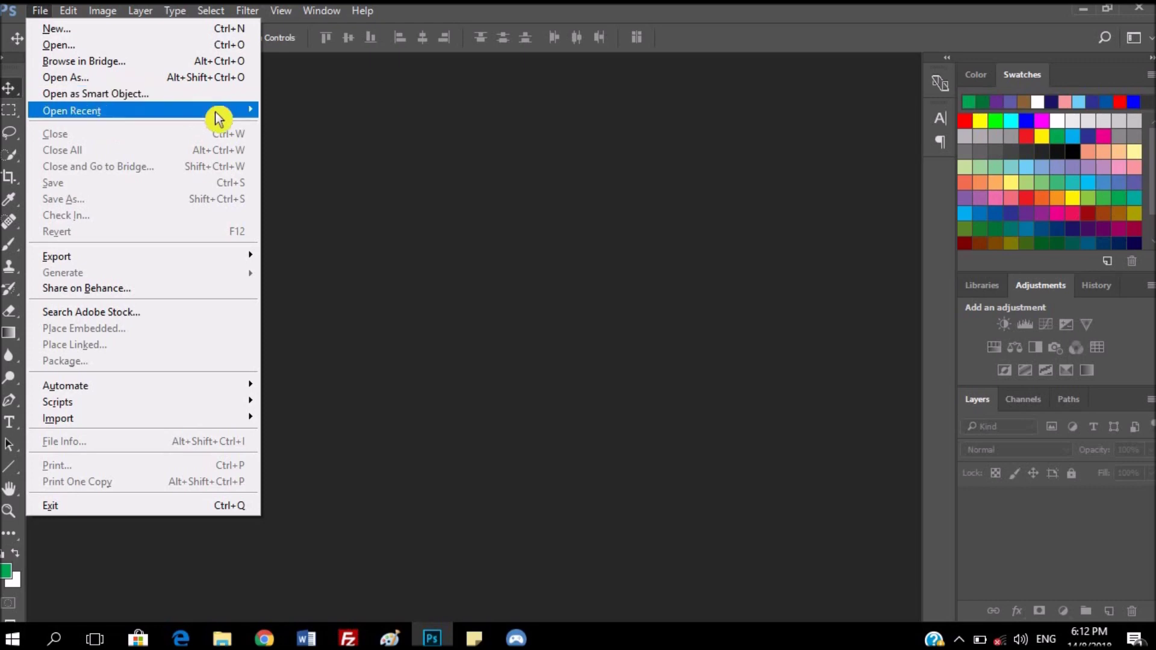
pyautogui.moveTo(72, 110)
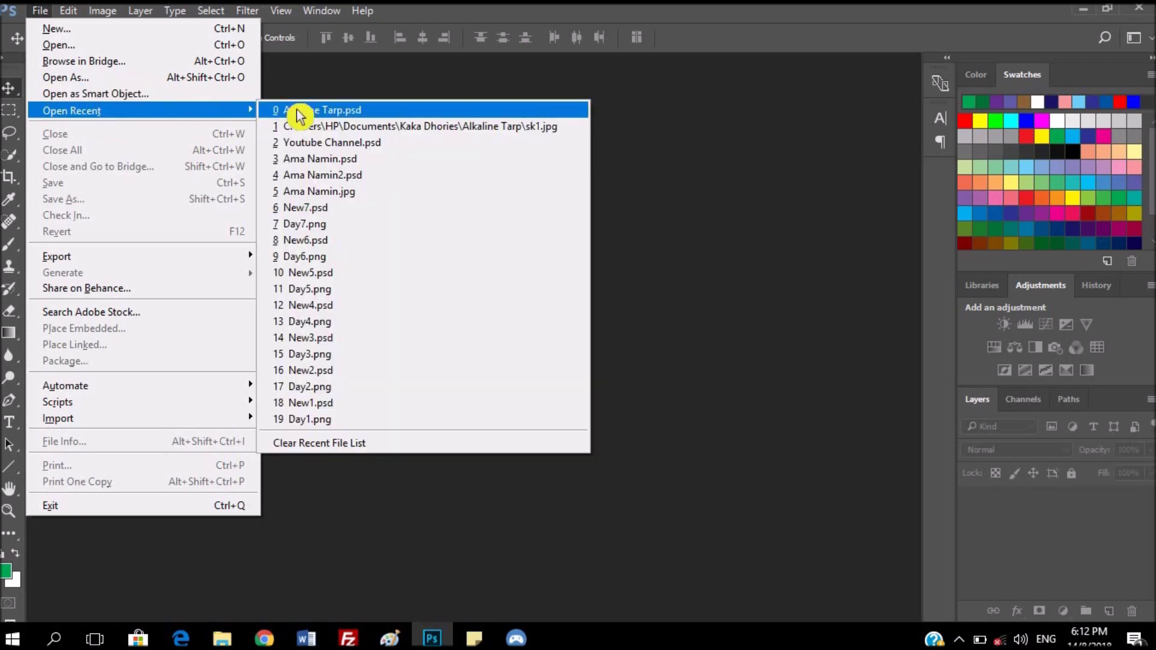
pyautogui.click(299, 111)
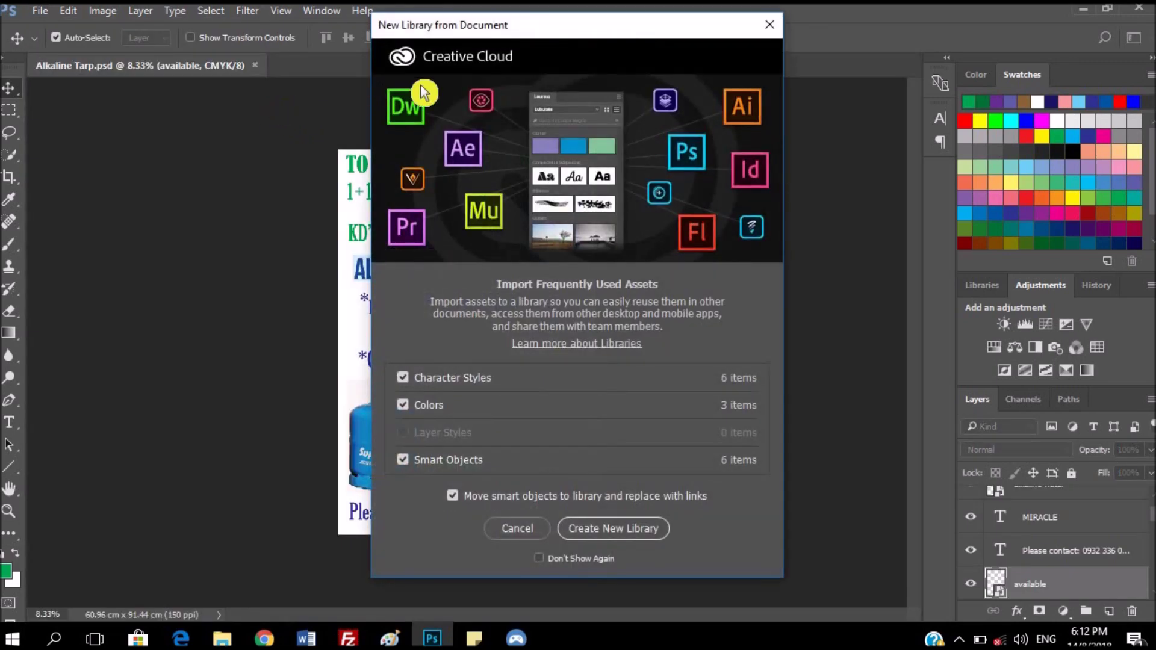
pyautogui.click(770, 25)
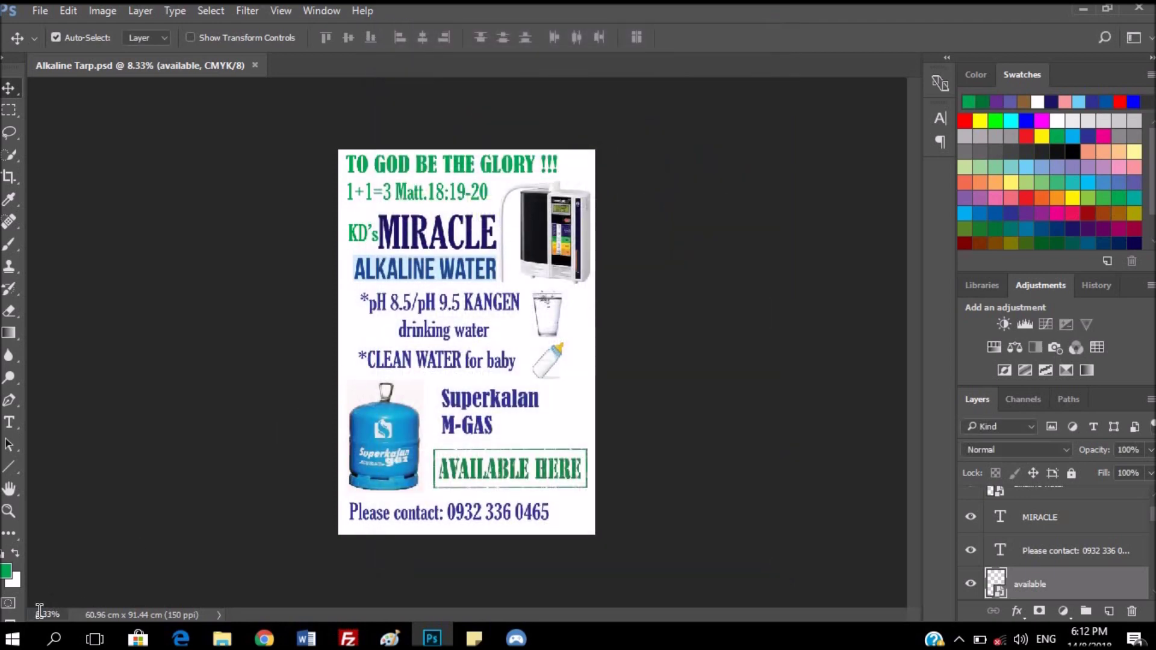
pyautogui.click(83, 627)
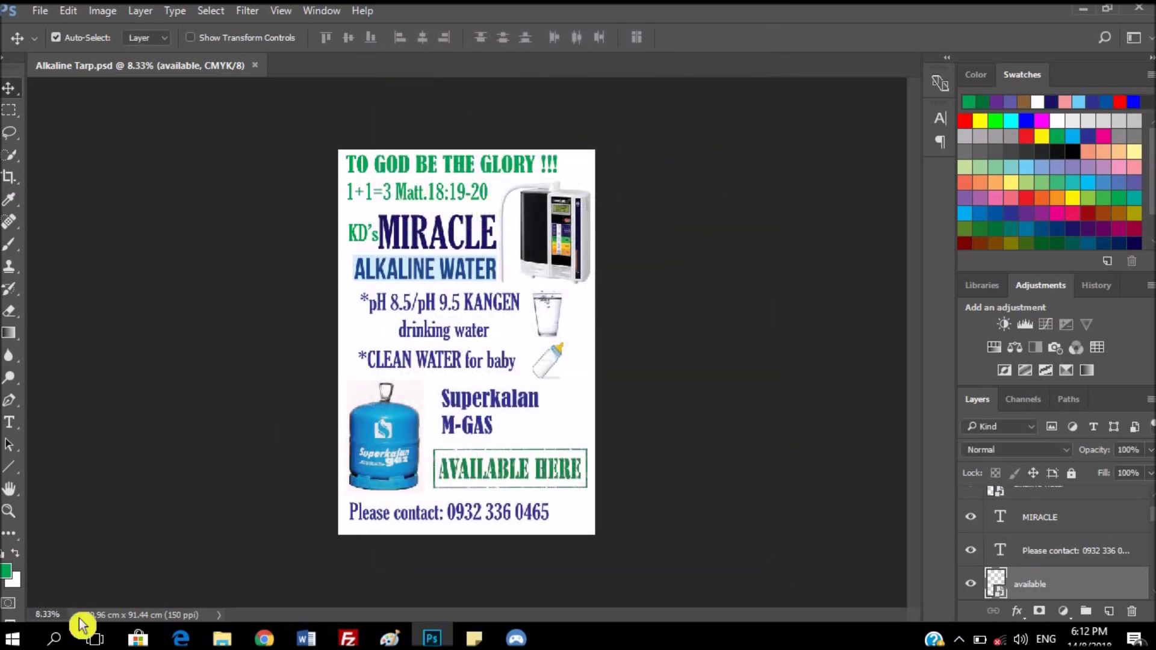
pyautogui.write('11')
pyautogui.press('Return')
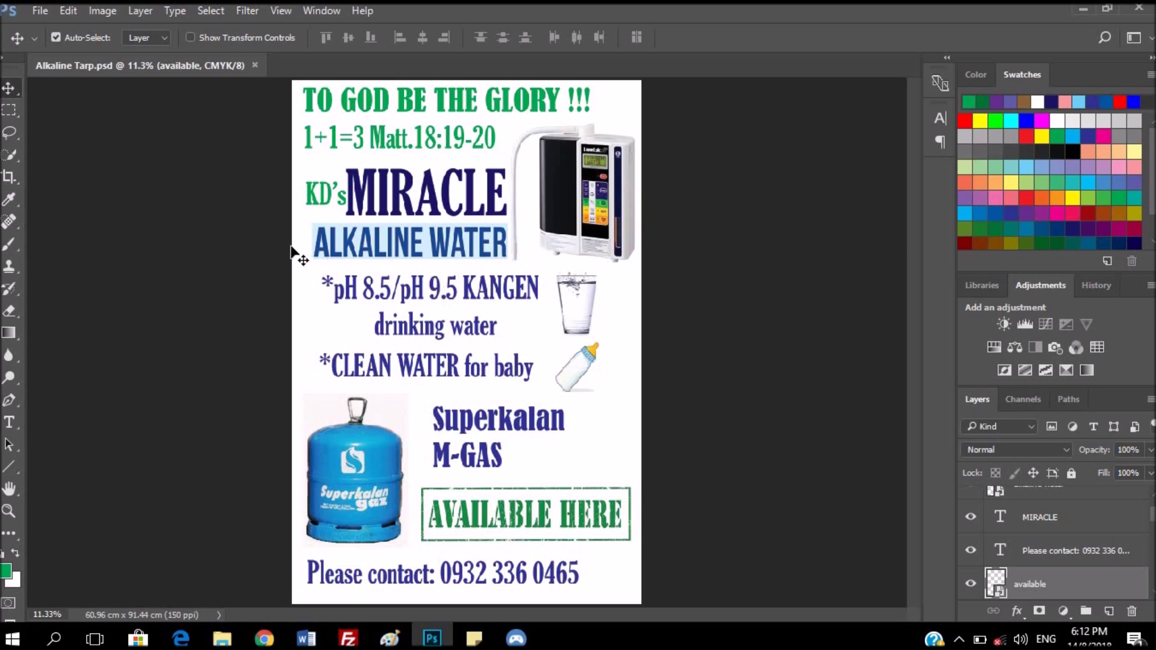
# Undock the Alkaline Tarp document into a floating window on the right
pyautogui.click(217, 76)
pyautogui.moveTo(217, 75); pyautogui.dragTo(323, 94)
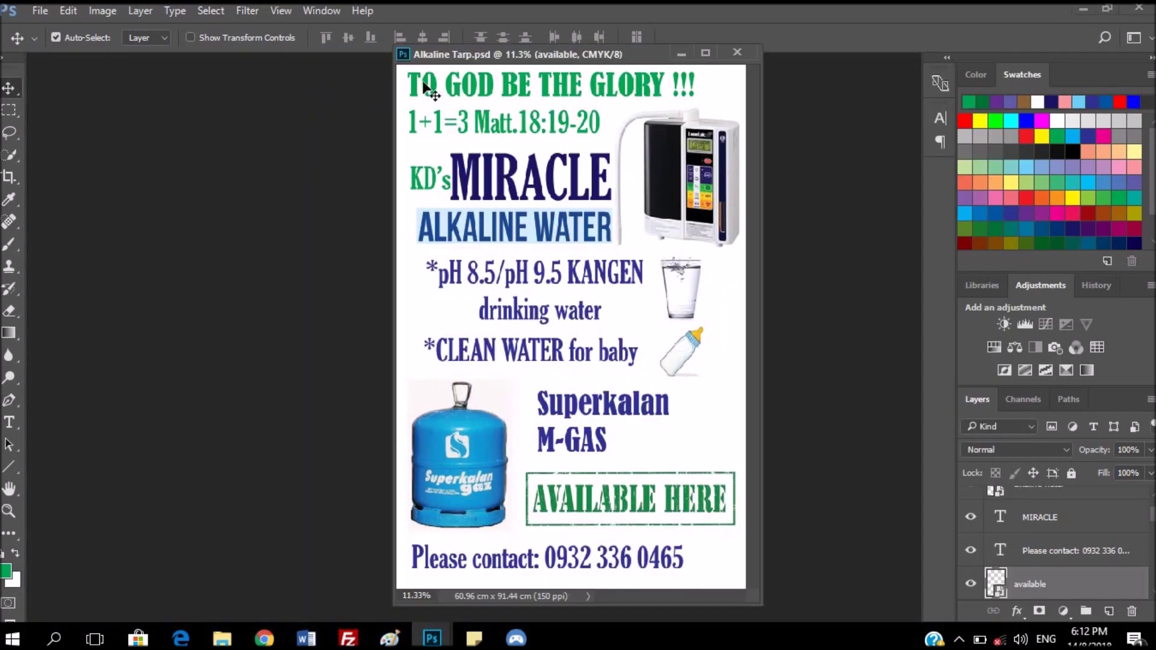
pyautogui.moveTo(654, 63); pyautogui.dragTo(801, 101)
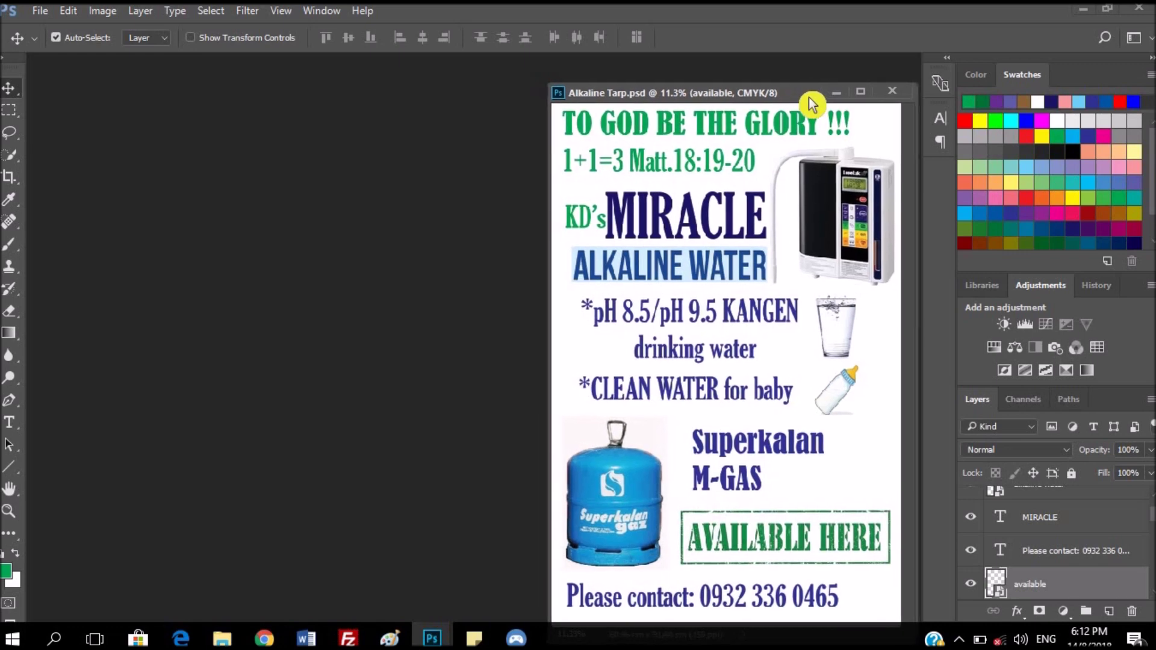
pyautogui.moveTo(801, 101); pyautogui.dragTo(870, 115)
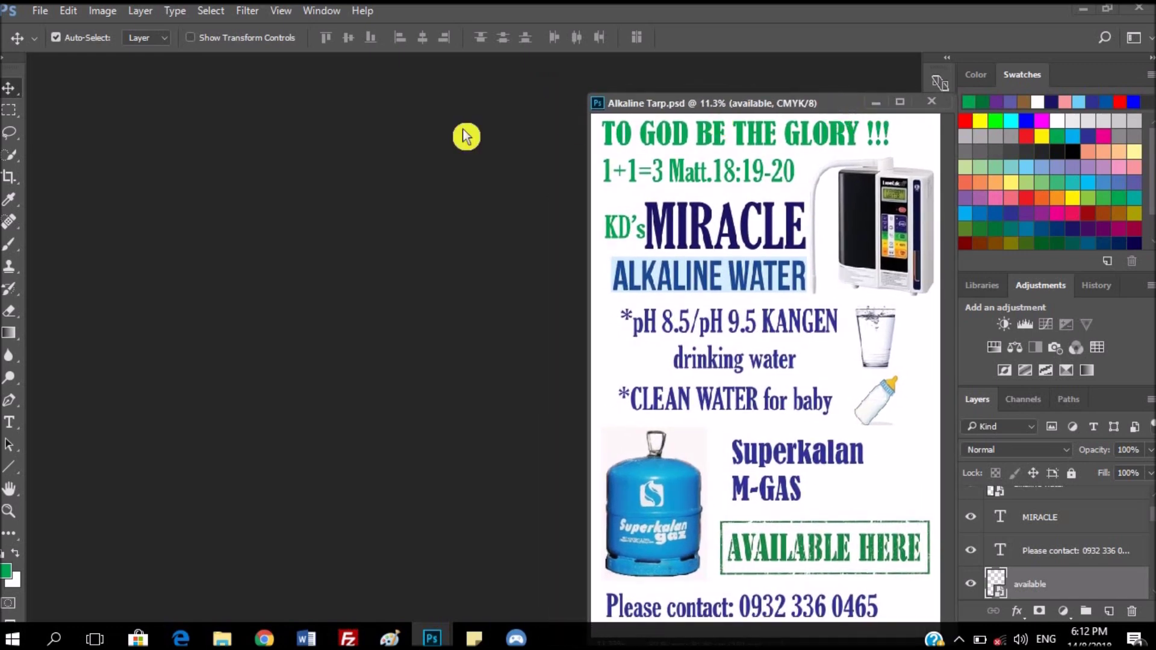
pyautogui.click(45, 22)
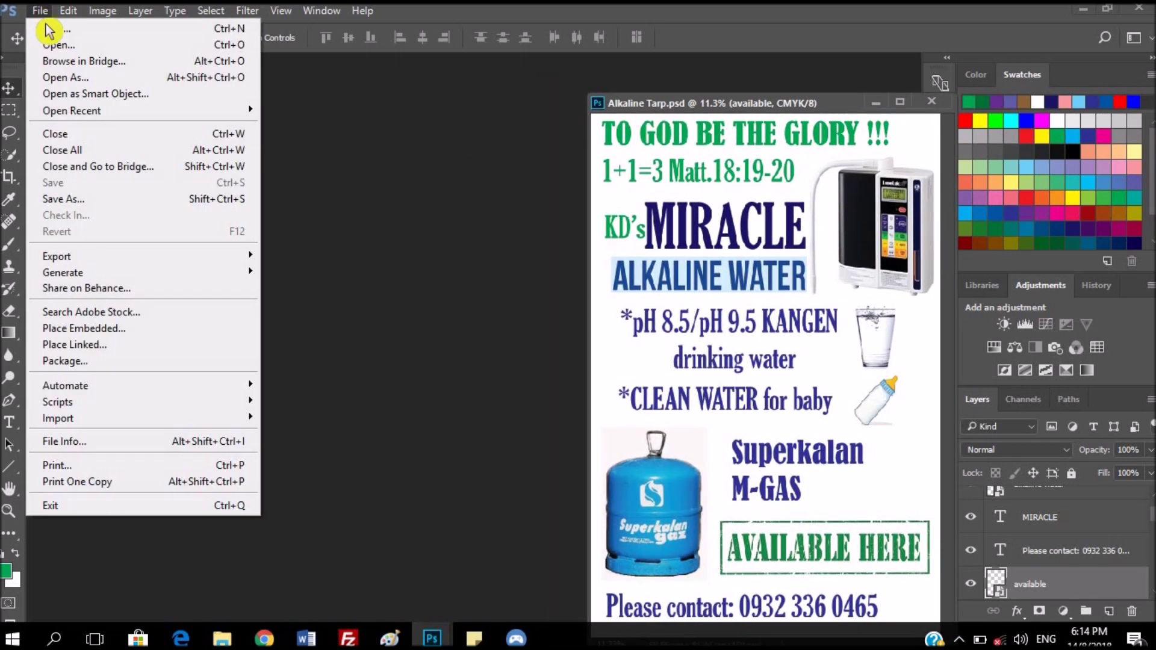
# Name the new document New1 with 24 × 36 size, 150 resolution and CMYK Color mode
pyautogui.click(55, 25)
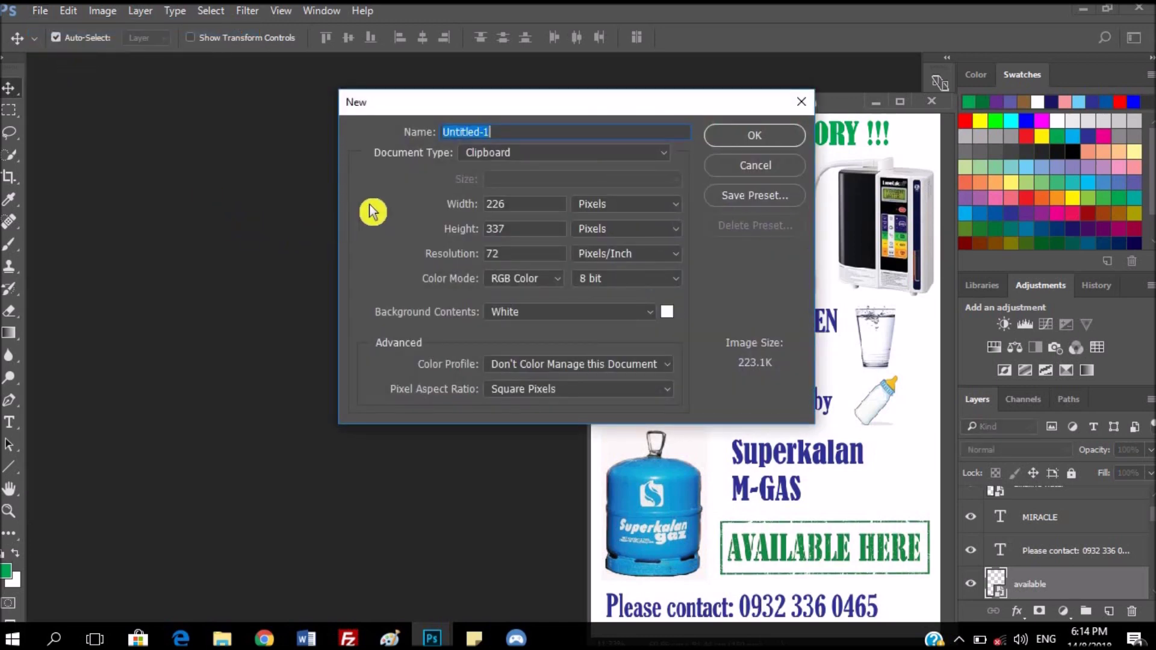
pyautogui.write('New1')
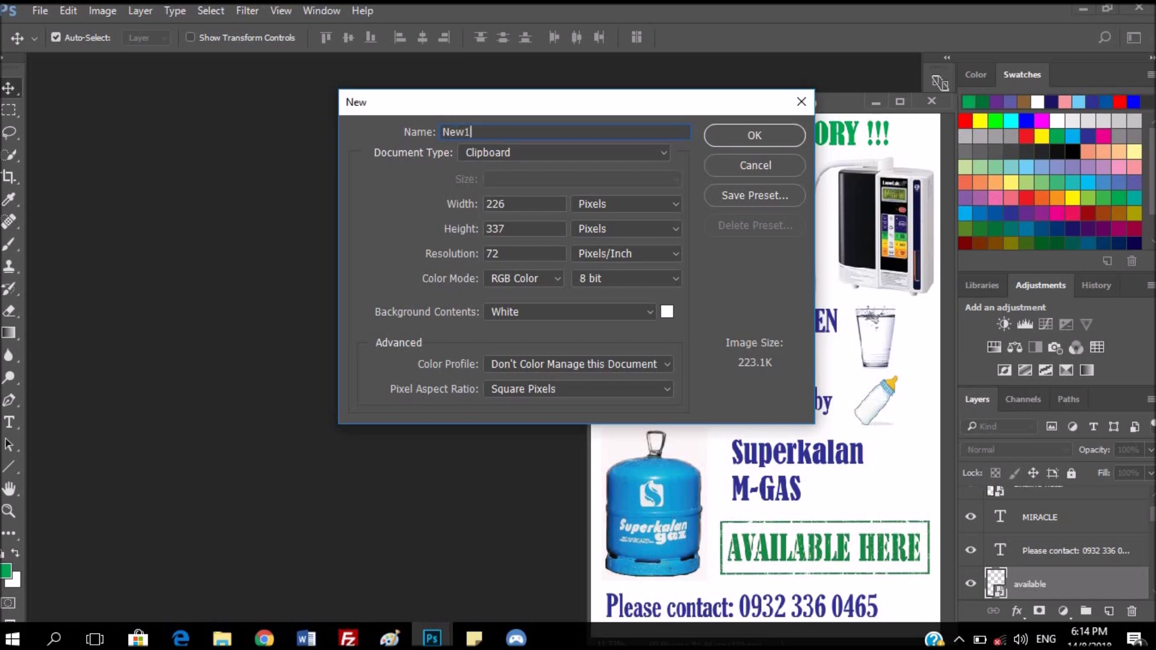
pyautogui.click(449, 204)
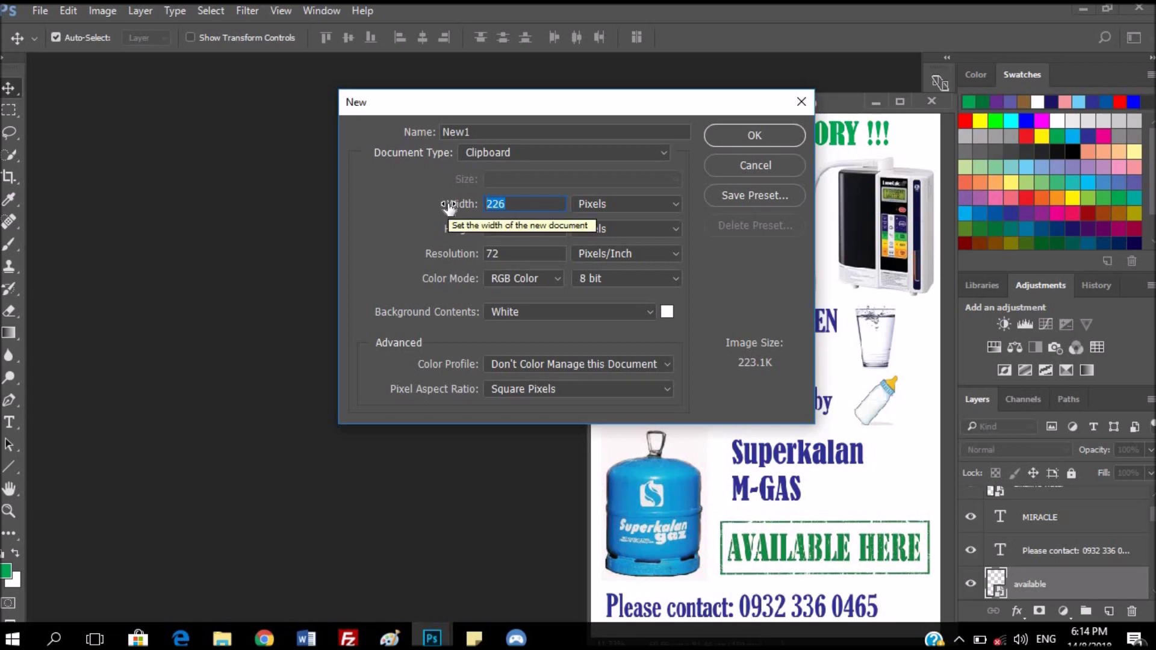
pyautogui.write('24')
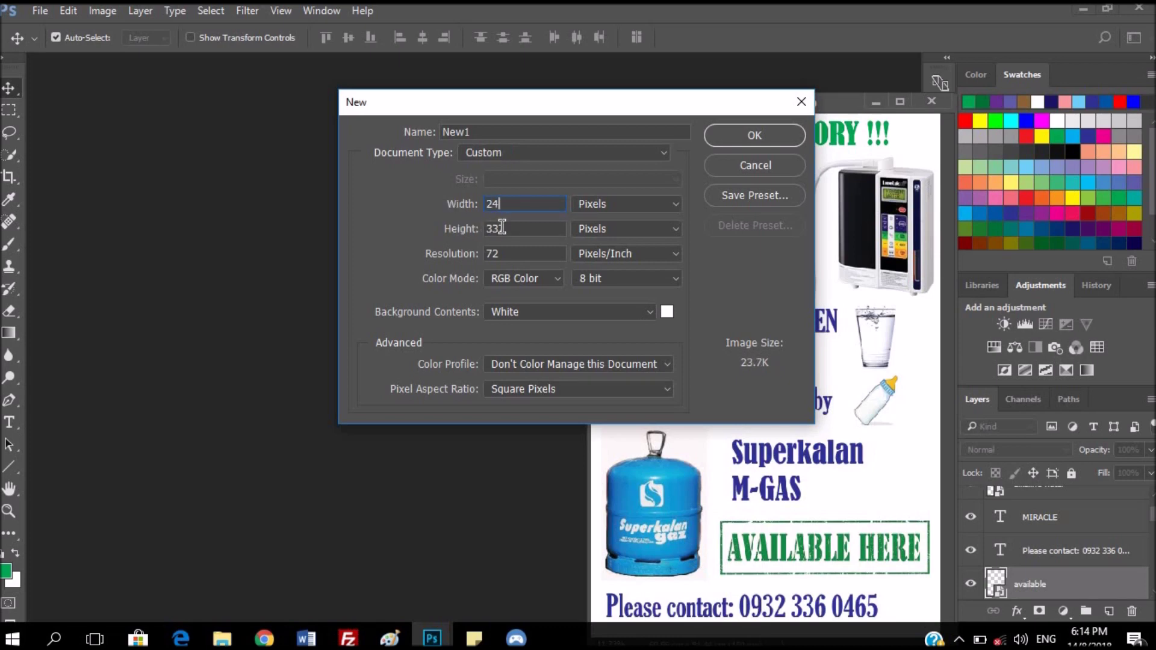
pyautogui.click(461, 230)
pyautogui.write('3')
pyautogui.write('6')
pyautogui.doubleClick(492, 253)
pyautogui.write('150')
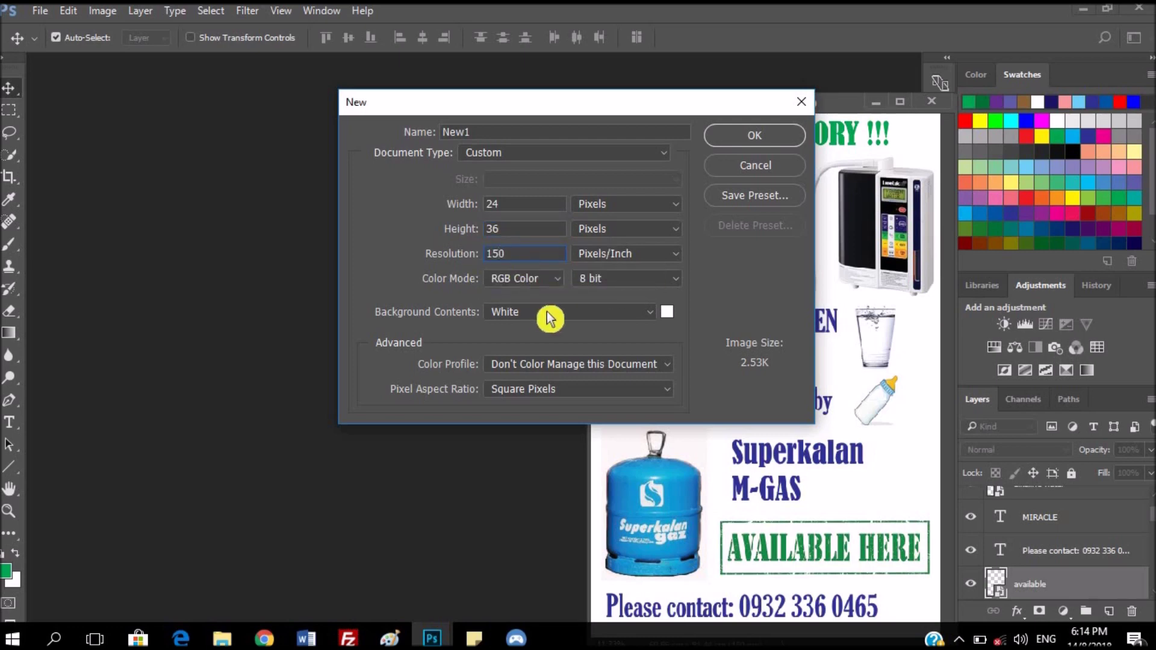
pyautogui.click(558, 279)
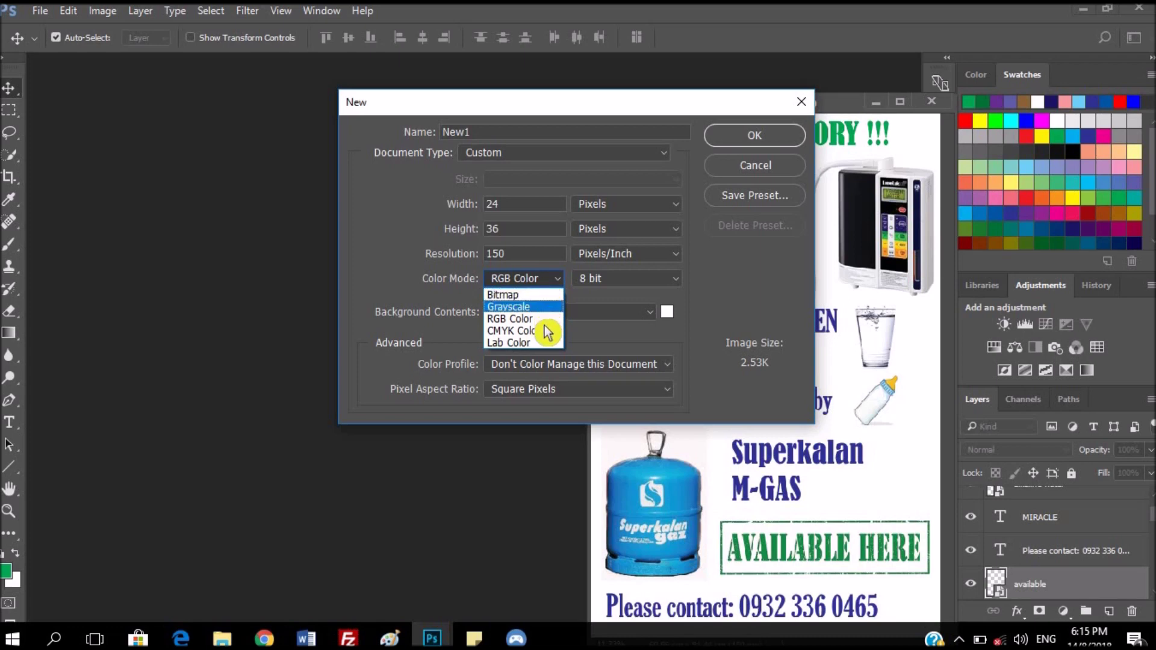
pyautogui.click(547, 331)
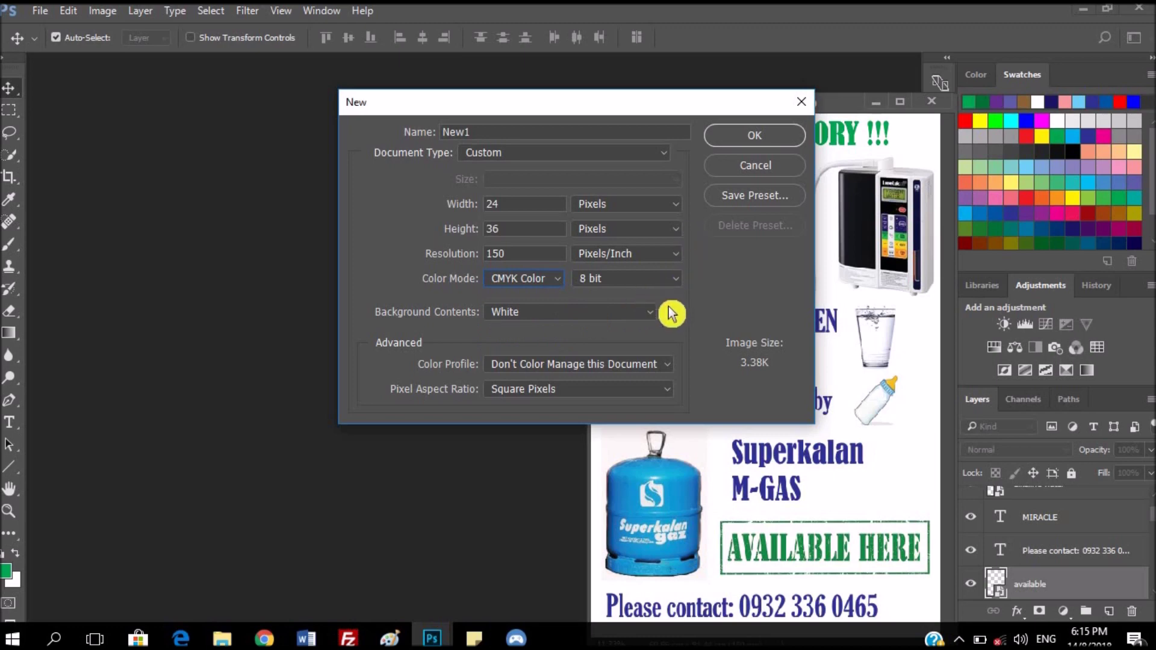
# Switch units to inches, re-enter 24 × 36, and create the document in its own window
pyautogui.click(671, 205)
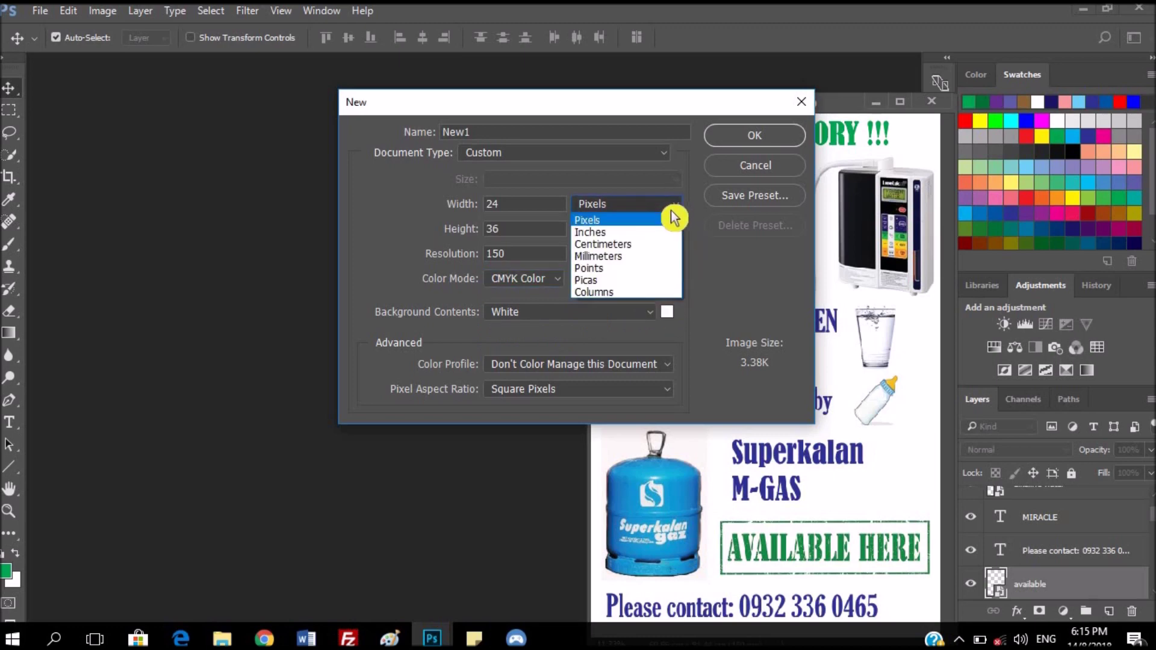
pyautogui.click(667, 232)
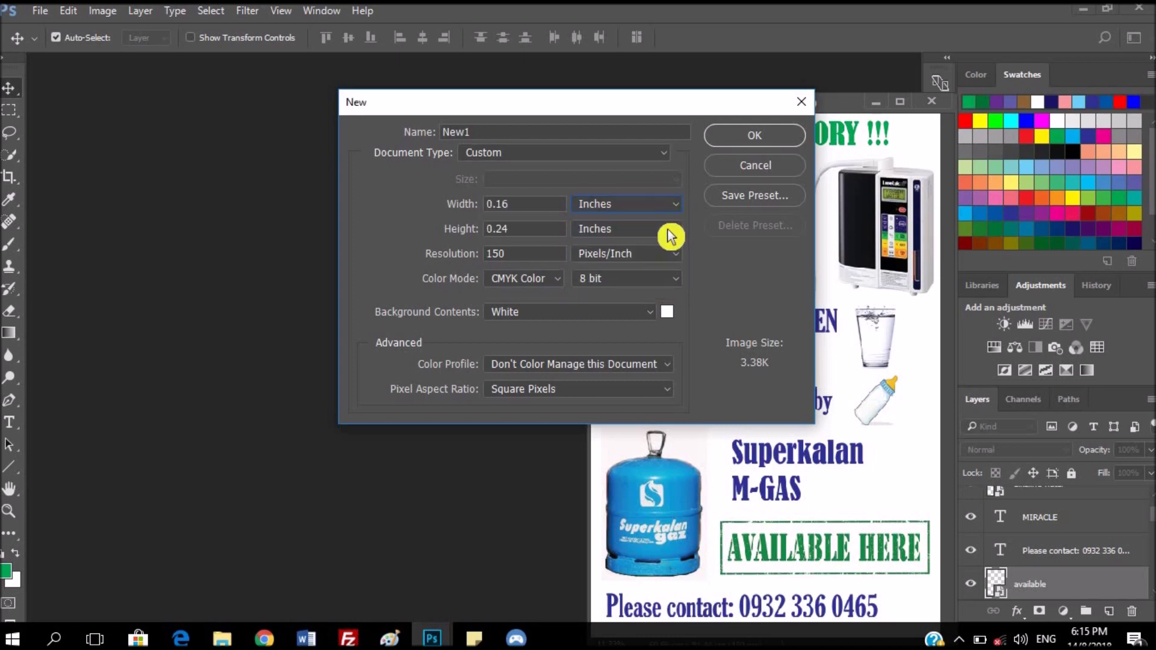
pyautogui.moveTo(512, 200); pyautogui.dragTo(463, 211)
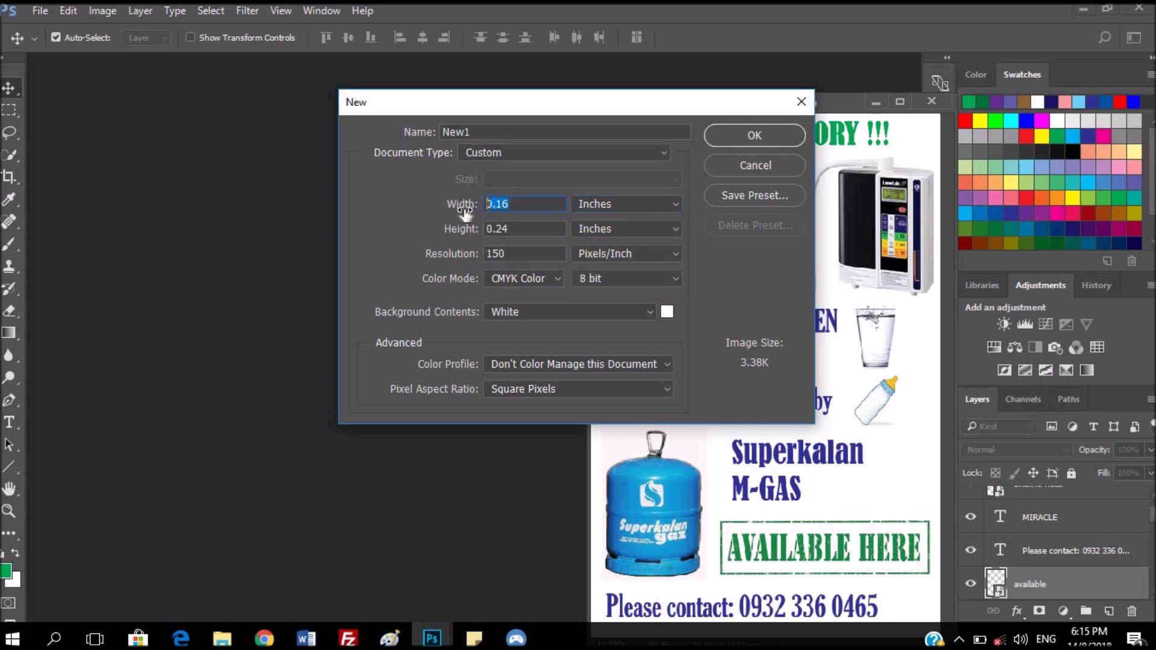
pyautogui.write('24')
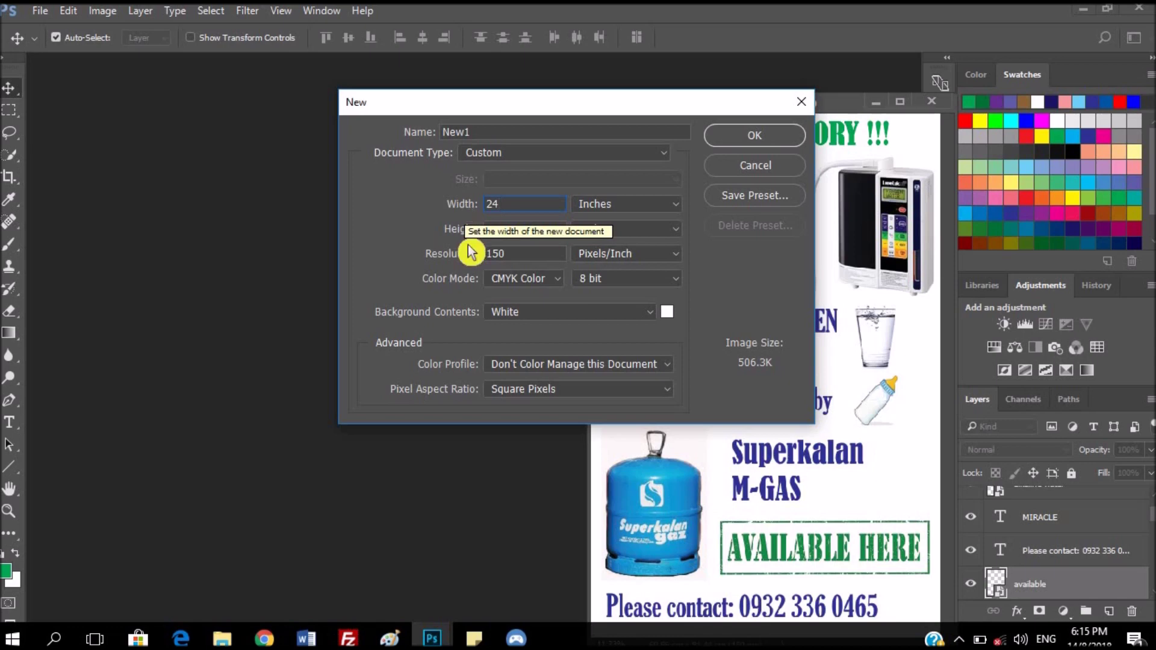
pyautogui.moveTo(511, 232); pyautogui.dragTo(461, 231)
pyautogui.write('36')
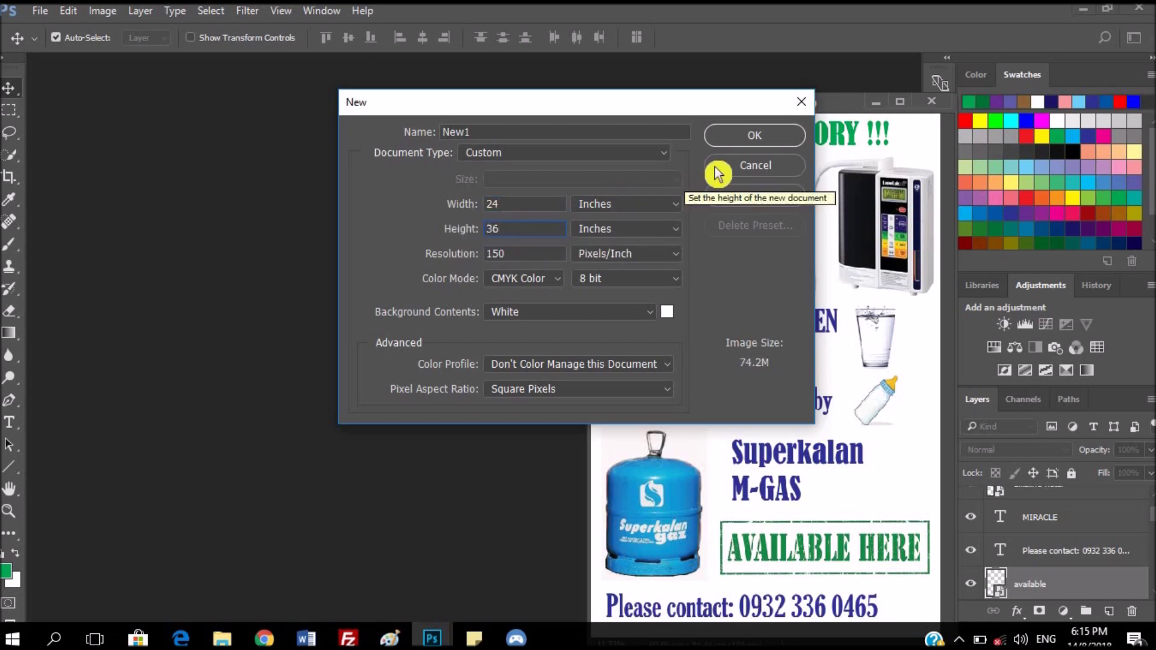
pyautogui.click(769, 145)
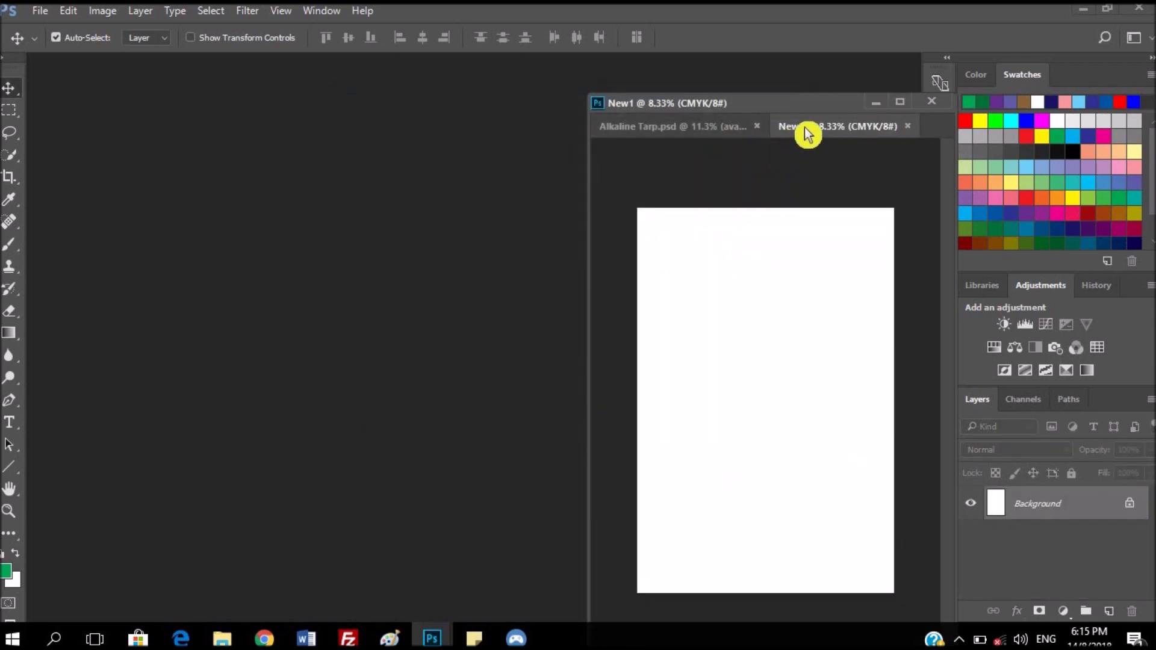
pyautogui.moveTo(687, 140)
pyautogui.mouseDown()
pyautogui.moveTo(602, 137)
pyautogui.moveTo(254, 69)
pyautogui.mouseUp()
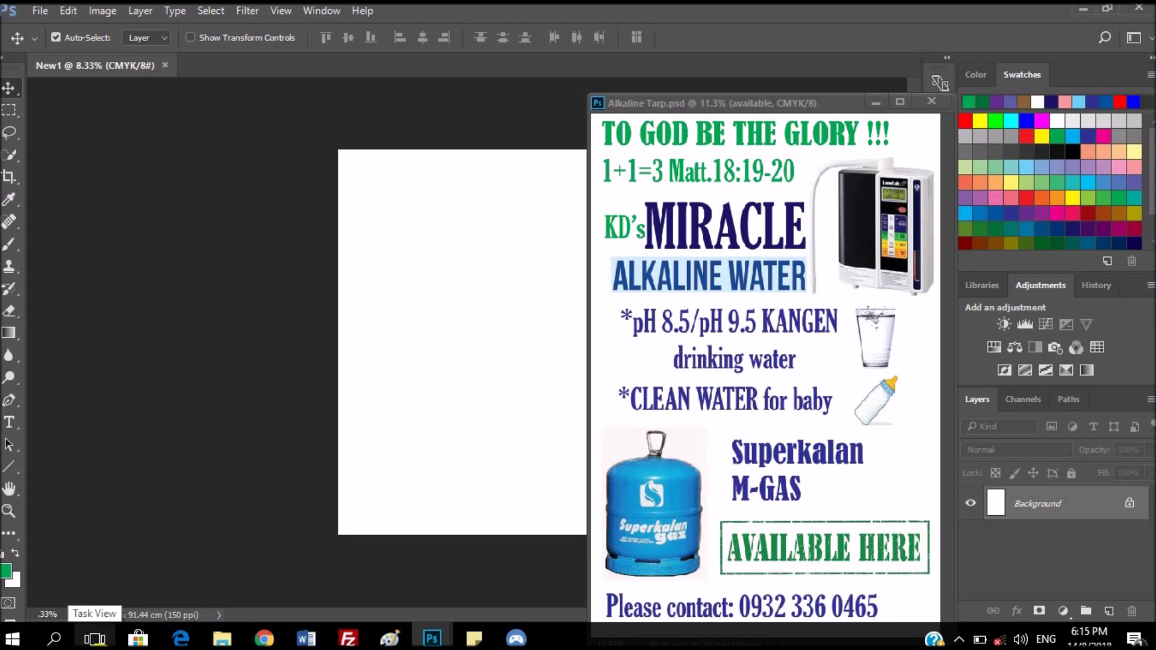
pyautogui.write('11.33')
# Apply 11.33% zoom to New1 and open the Alkaline Tarp pictures folder
pyautogui.press('Return')
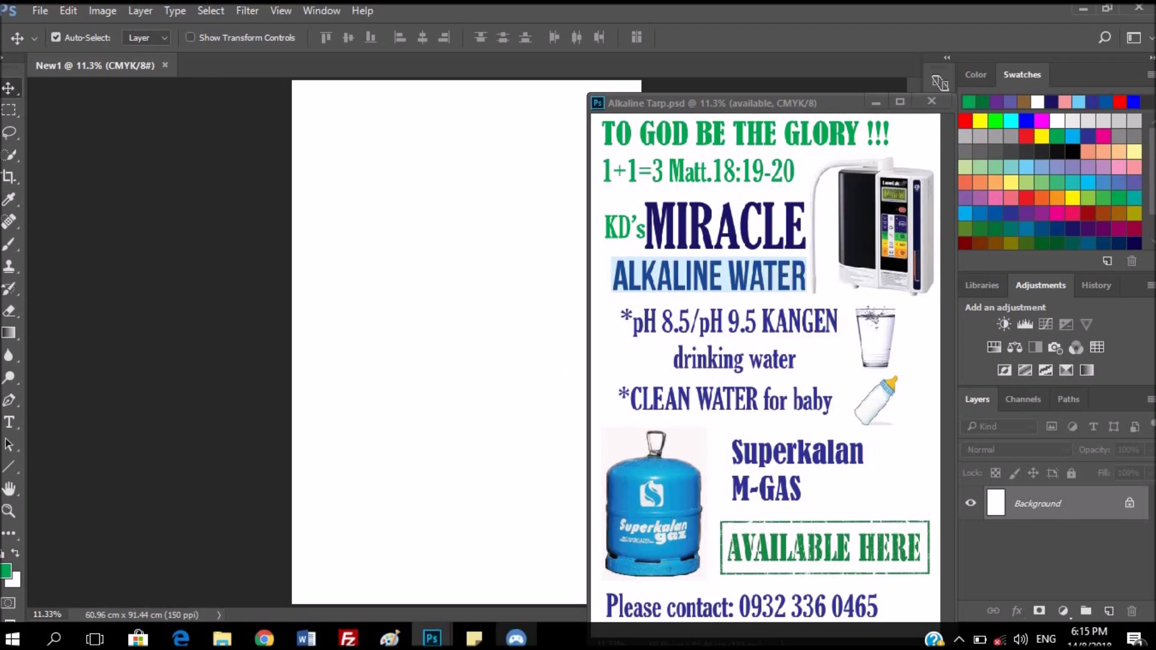
pyautogui.click(222, 638)
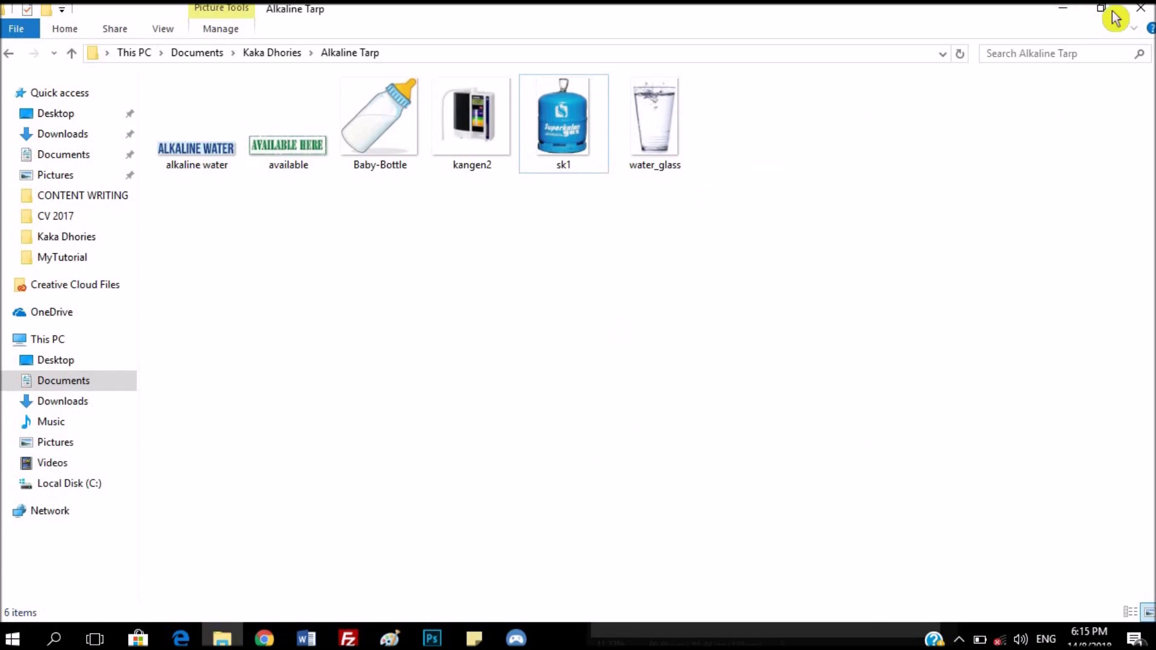
# Shrink the pictures folder window and reactivate the Alkaline Tarp reference document
pyautogui.click(1102, 11)
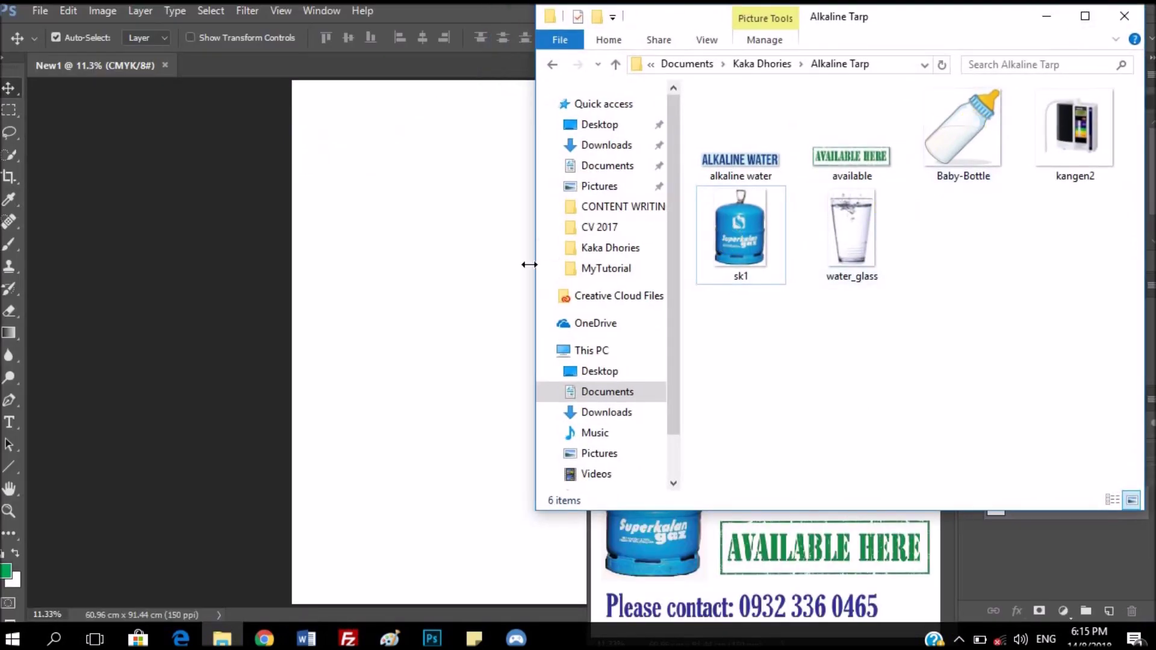
pyautogui.click(477, 301)
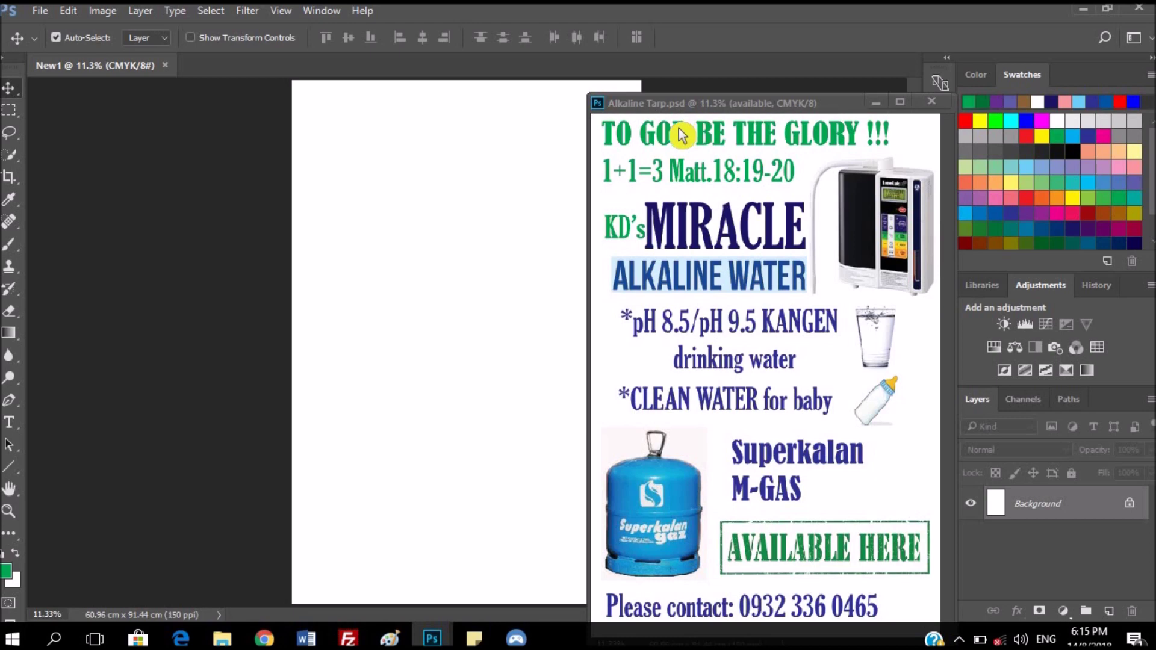
pyautogui.click(718, 103)
pyautogui.moveTo(717, 98); pyautogui.dragTo(716, 100)
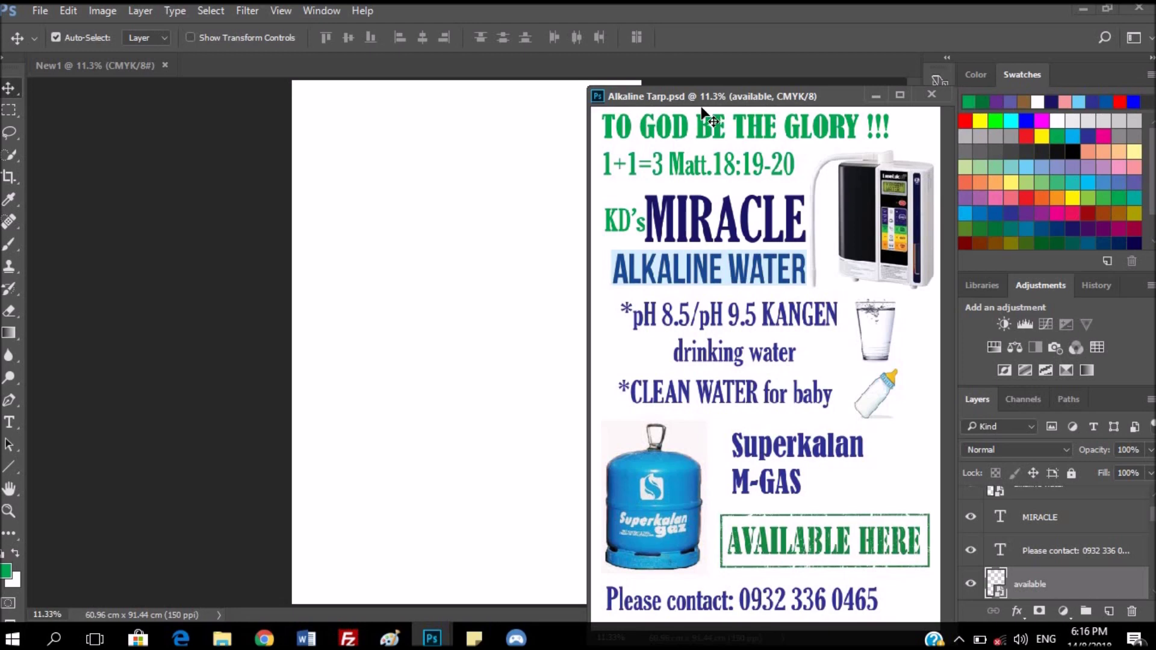
# Switch to New1 with the Type tool and try the Bernard MT Condensed font
pyautogui.click(477, 191)
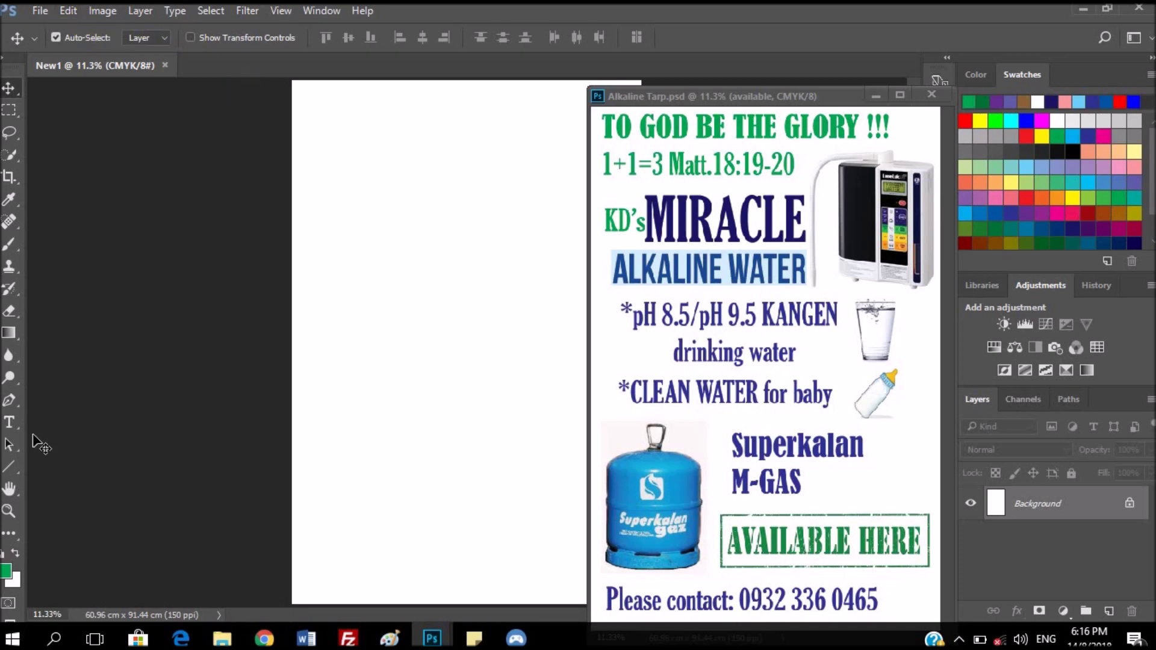
pyautogui.click(10, 423)
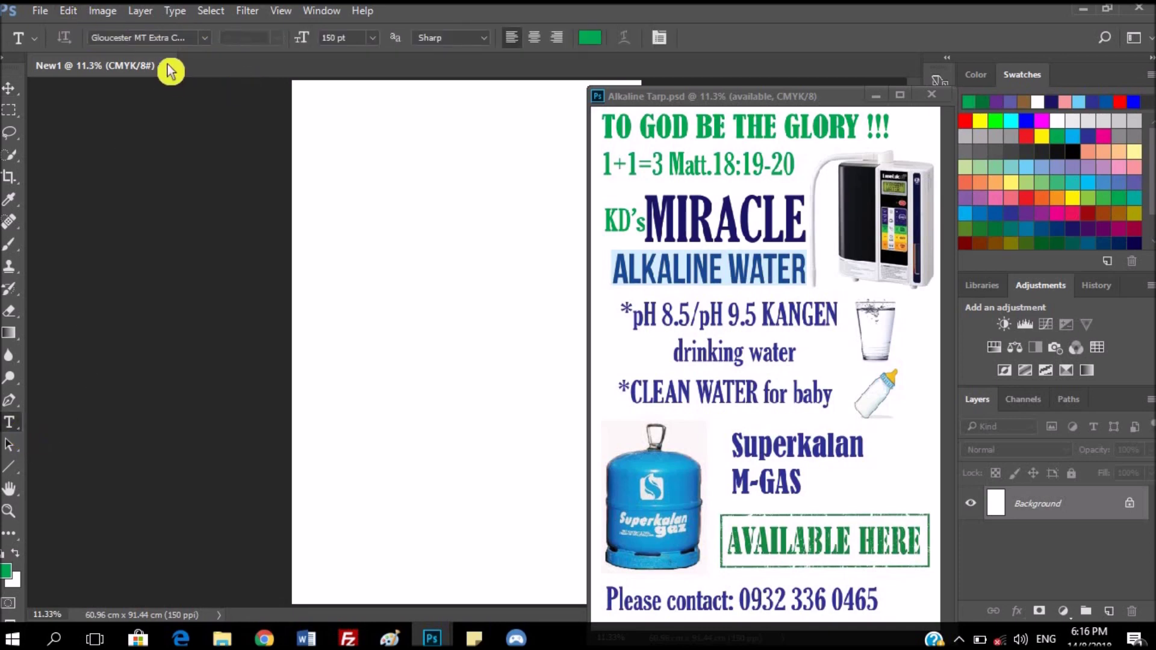
pyautogui.click(207, 40)
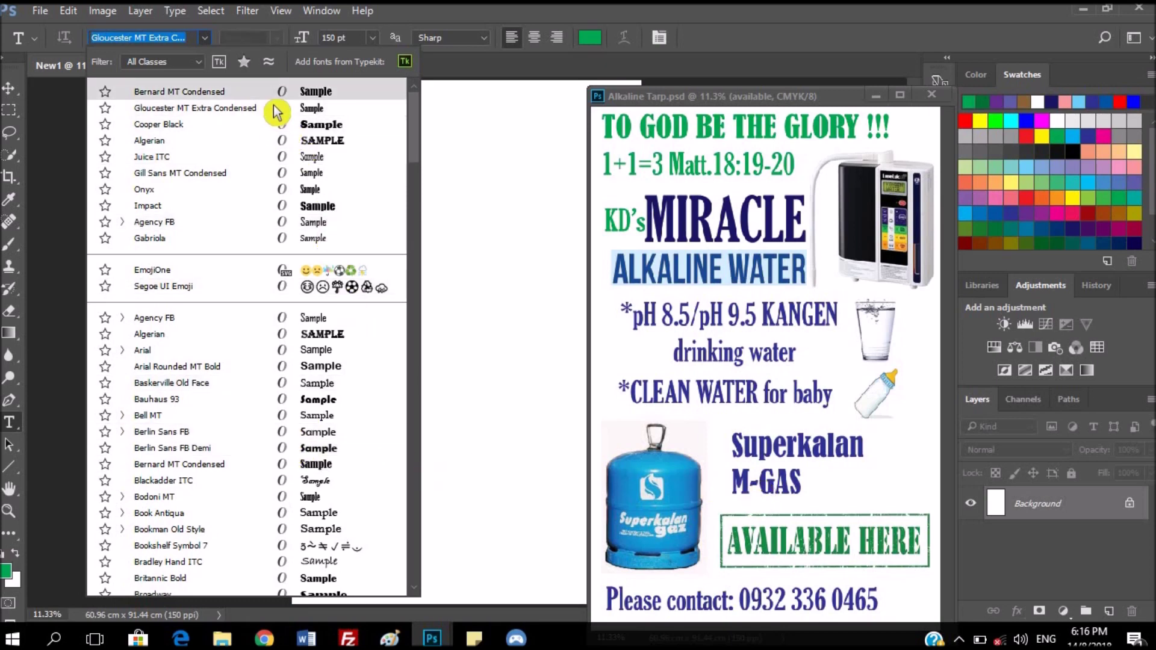
pyautogui.click(461, 144)
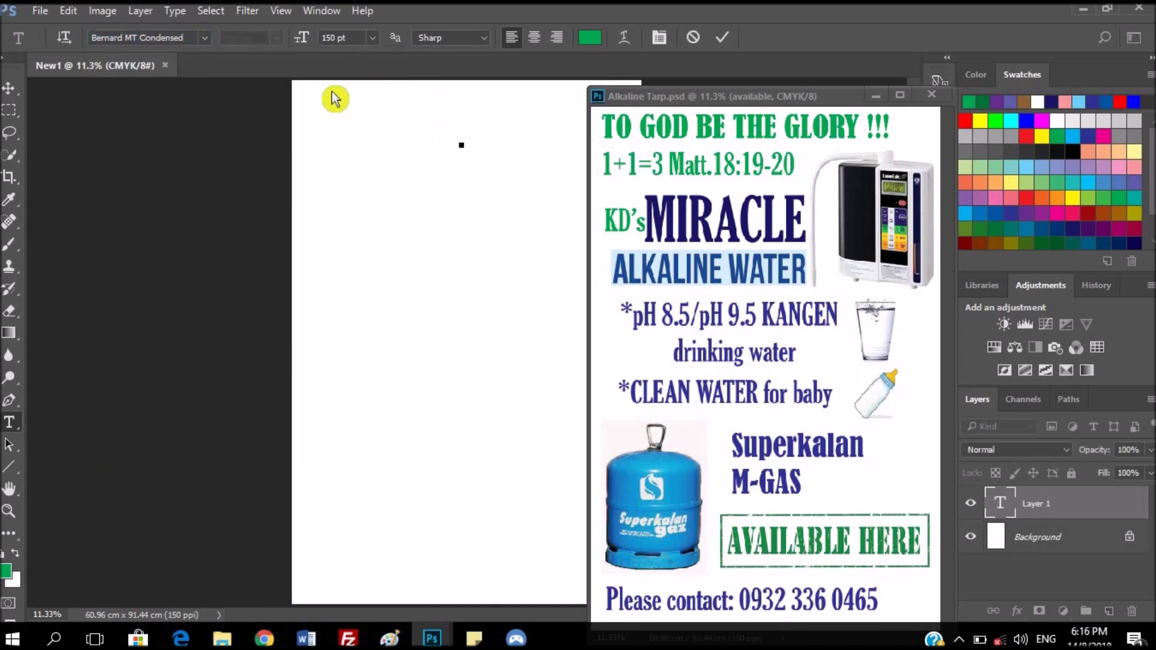
pyautogui.press('Escape')
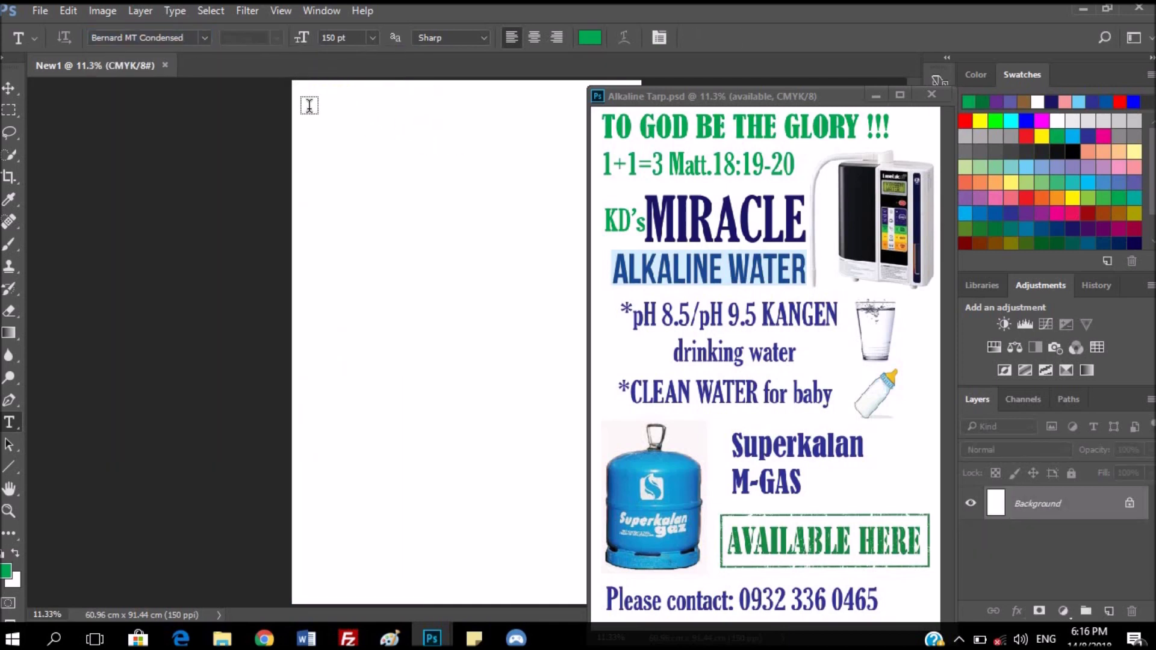
# Start a text entry at the poster's top-left set in Gloucester MT Extra Condensed
pyautogui.click(309, 106)
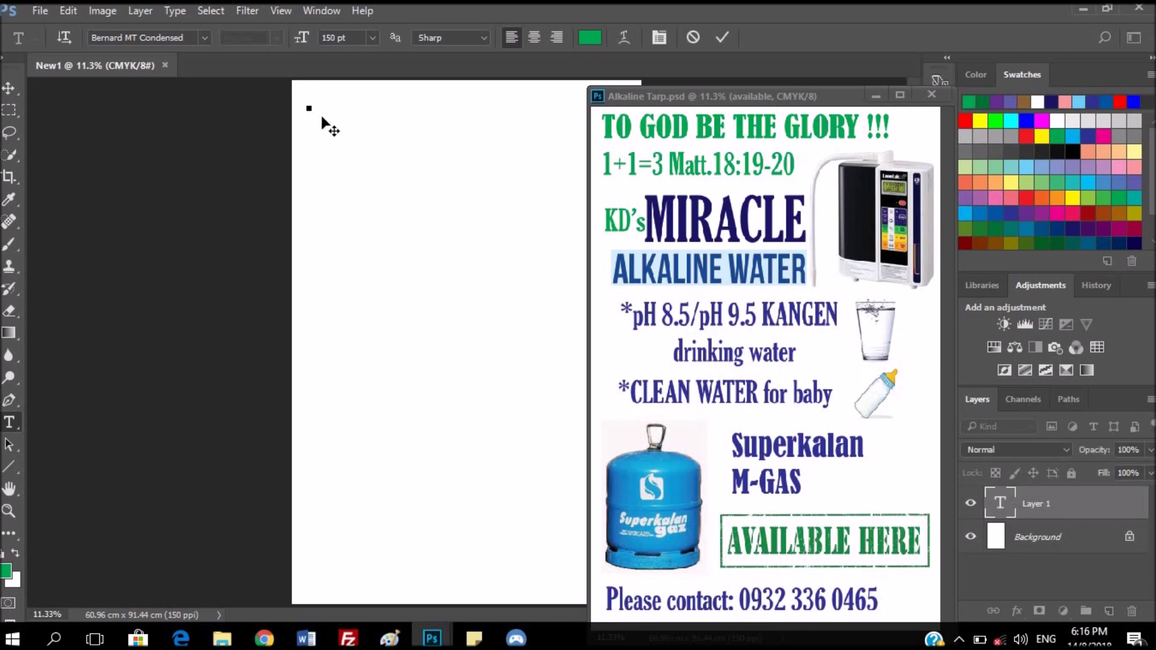
pyautogui.write('S')
pyautogui.press('BackSpace')
pyautogui.click(205, 37)
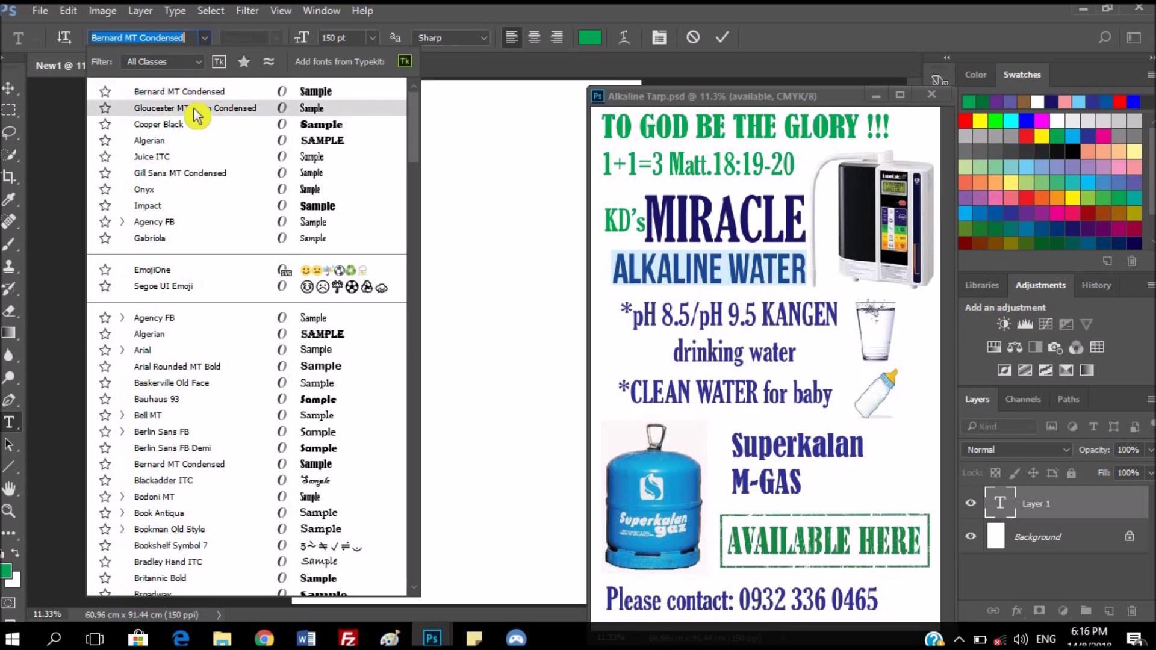
pyautogui.click(195, 108)
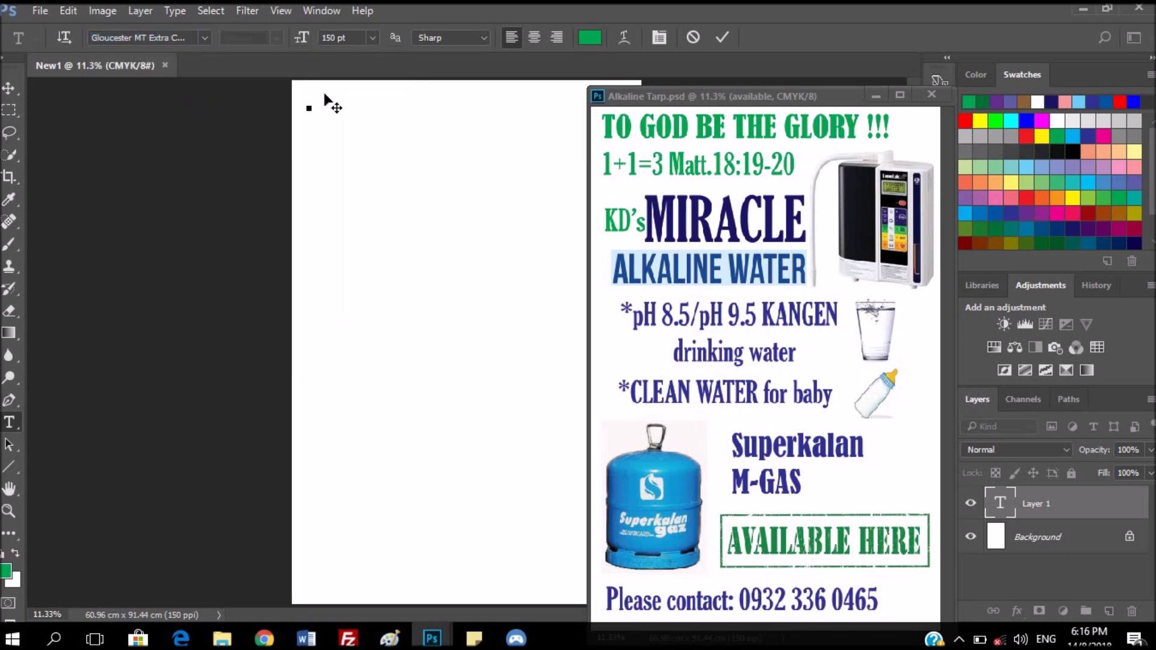
# Type 'TO GOD BE THE GLORY !!!' in capitals and begin the second line with '1+1'
pyautogui.press('capslock')
pyautogui.write('S')
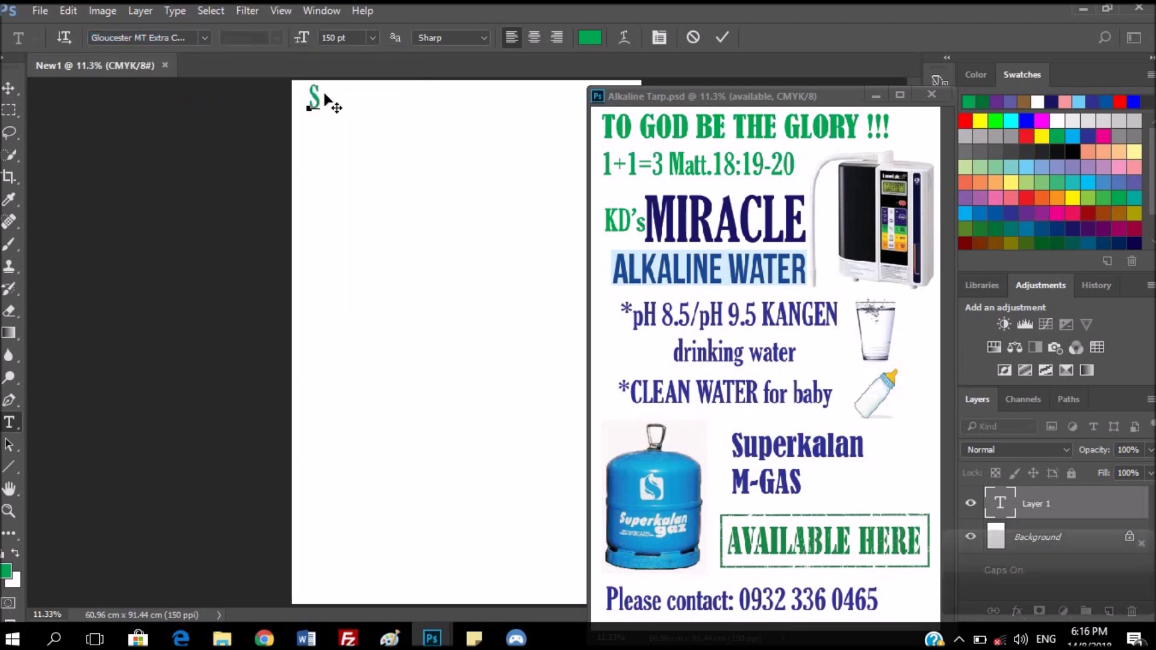
pyautogui.press('BackSpace')
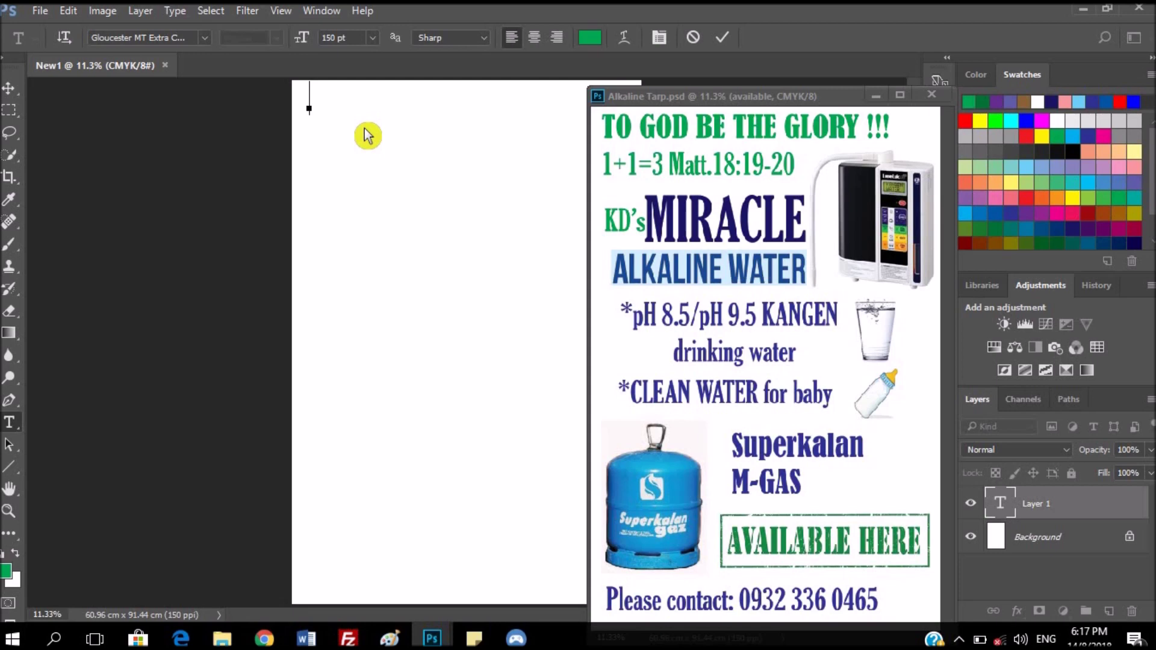
pyautogui.write('S')
pyautogui.press('BackSpace')
pyautogui.write('TO')
pyautogui.press('BackSpace')
pyautogui.write('GOD BE THE')
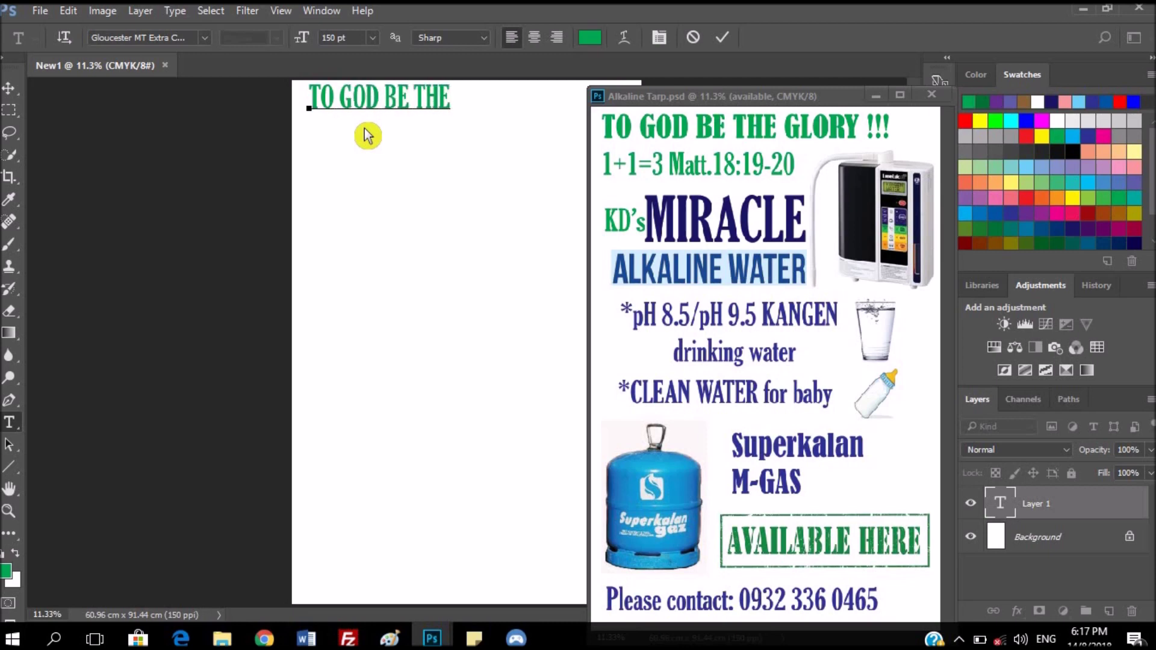
pyautogui.write(' GLO')
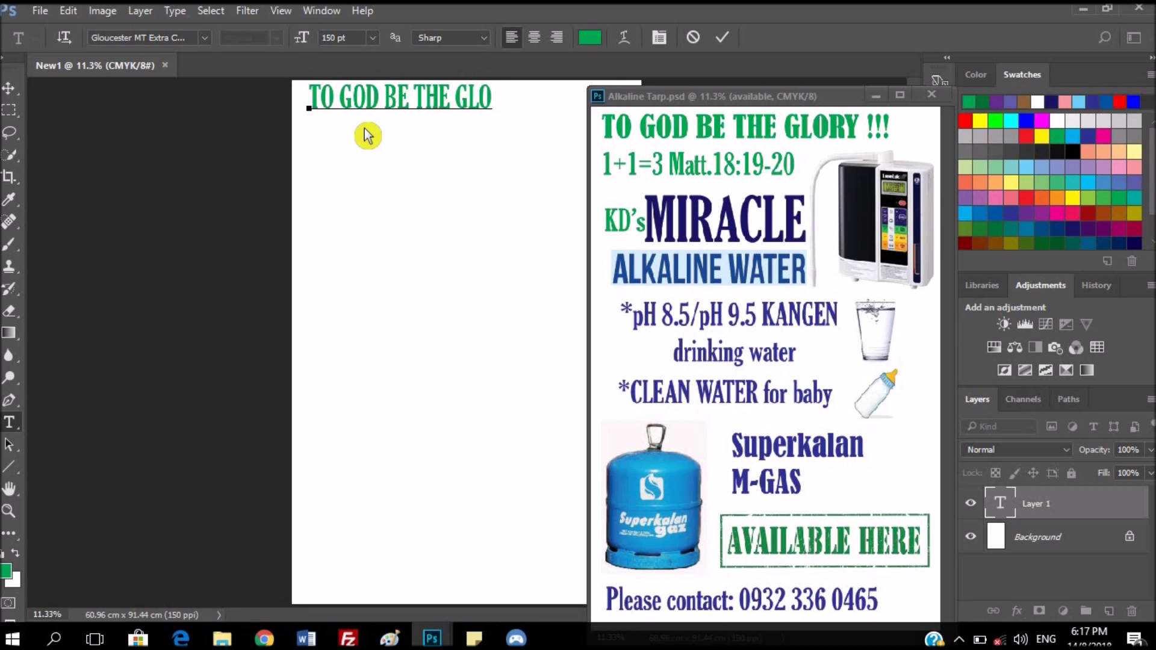
pyautogui.write('RY !!! ')
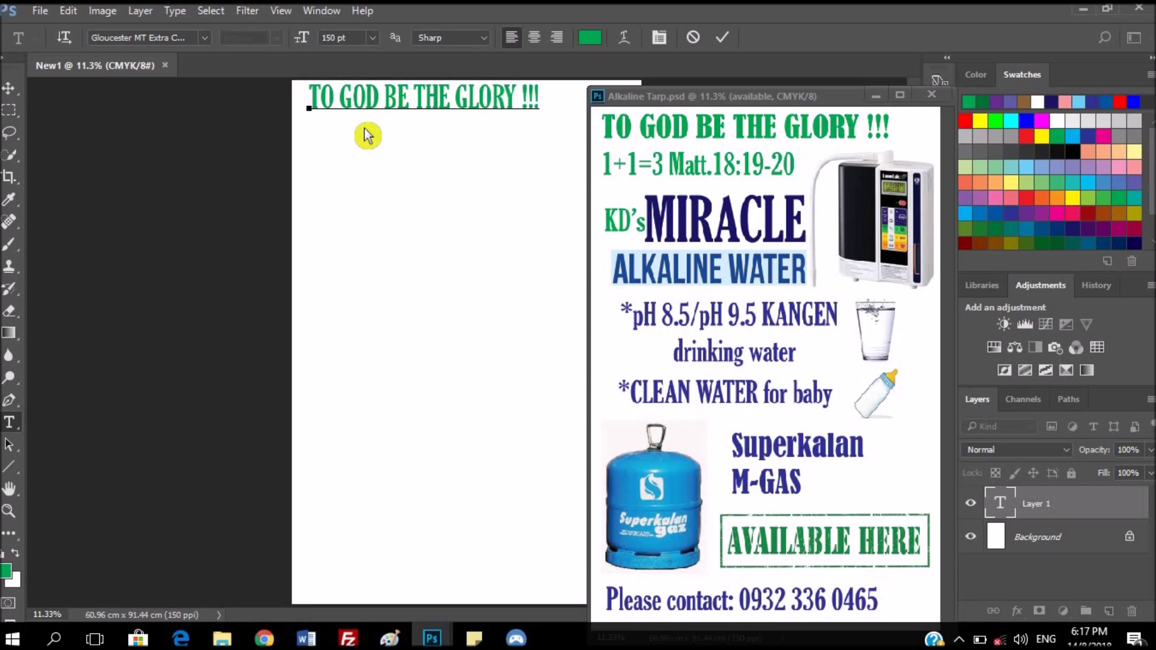
pyautogui.write('1')
pyautogui.write('+1')
# Finish the second line as '1+1=3 Matt.18:19-20' and commit the heading
pyautogui.write('M')
pyautogui.press('capslock')
pyautogui.write('att')
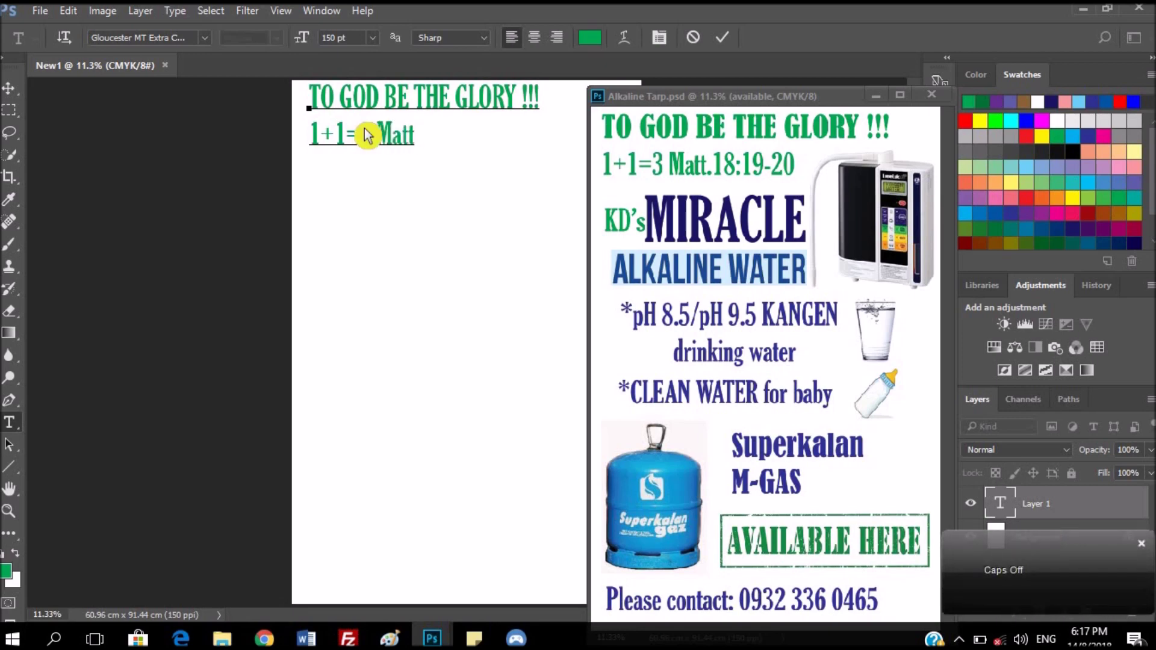
pyautogui.write('. 18')
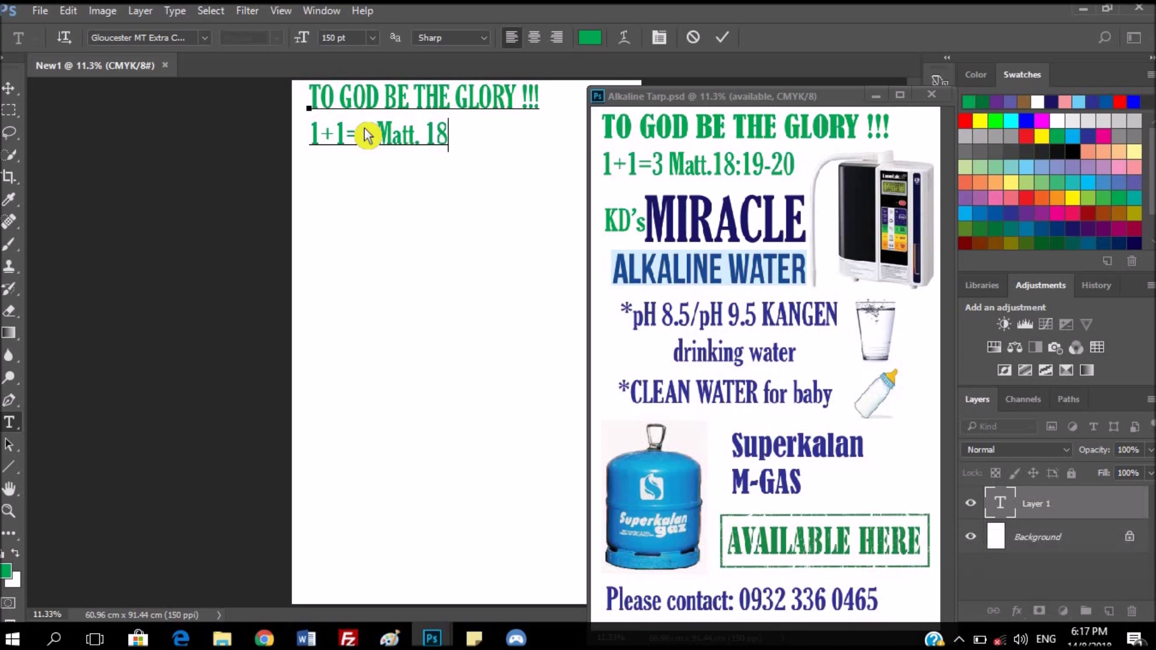
pyautogui.press('BackSpace')
pyautogui.press('BackSpace')
pyautogui.write('18:')
pyautogui.write('19')
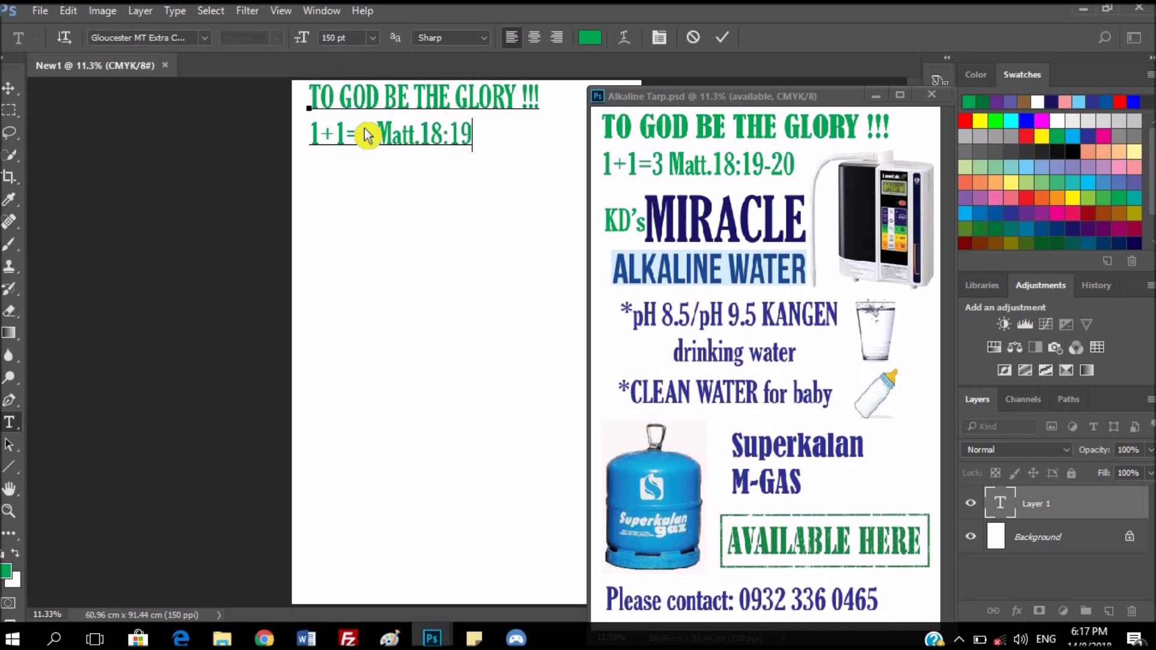
pyautogui.write('-20')
pyautogui.click(366, 134)
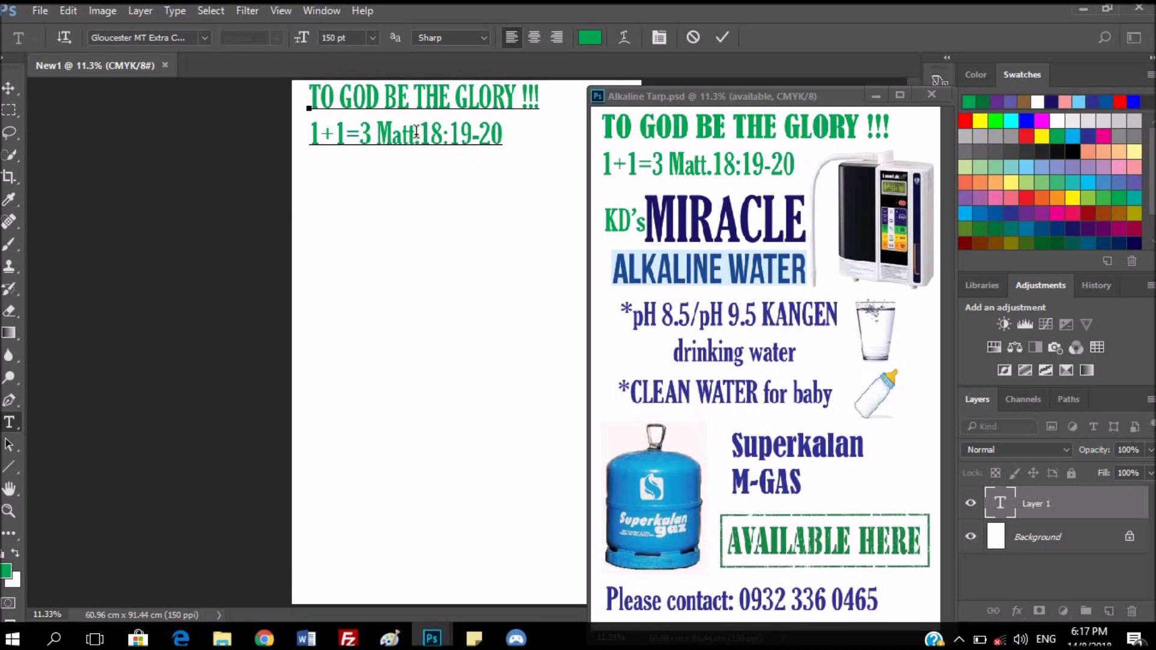
pyautogui.click(656, 129)
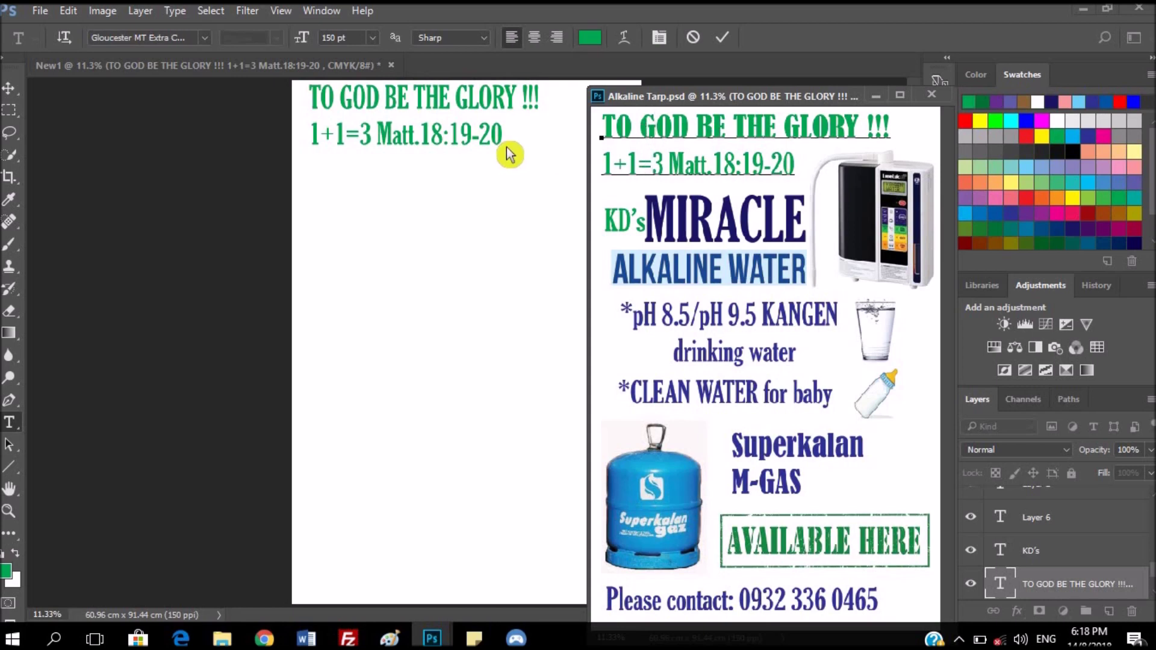
# Try Bernard MT Condensed on the first heading line and commit the edit
pyautogui.click(462, 96)
pyautogui.click(327, 105)
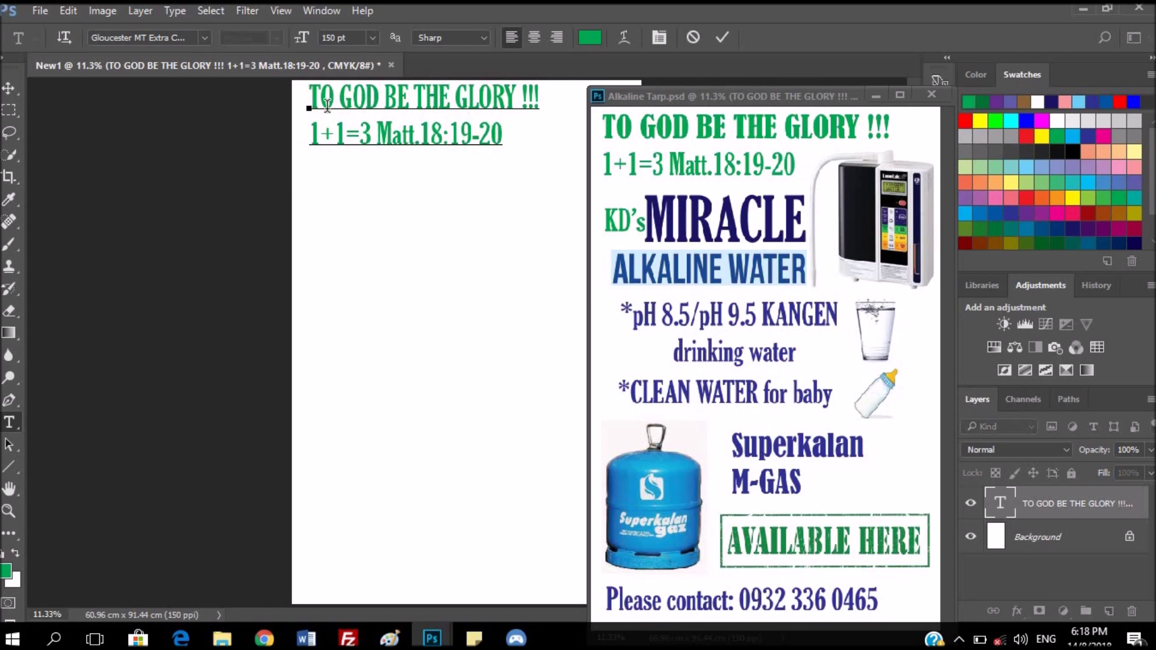
pyautogui.moveTo(310, 96); pyautogui.dragTo(541, 80)
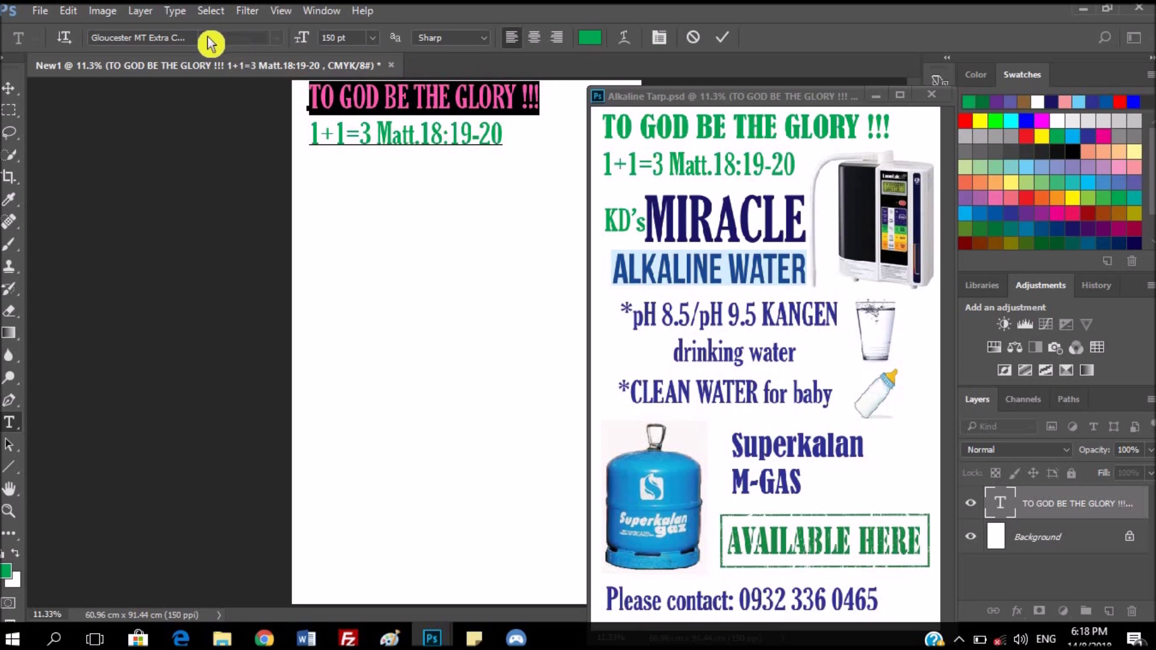
pyautogui.click(206, 38)
pyautogui.click(181, 107)
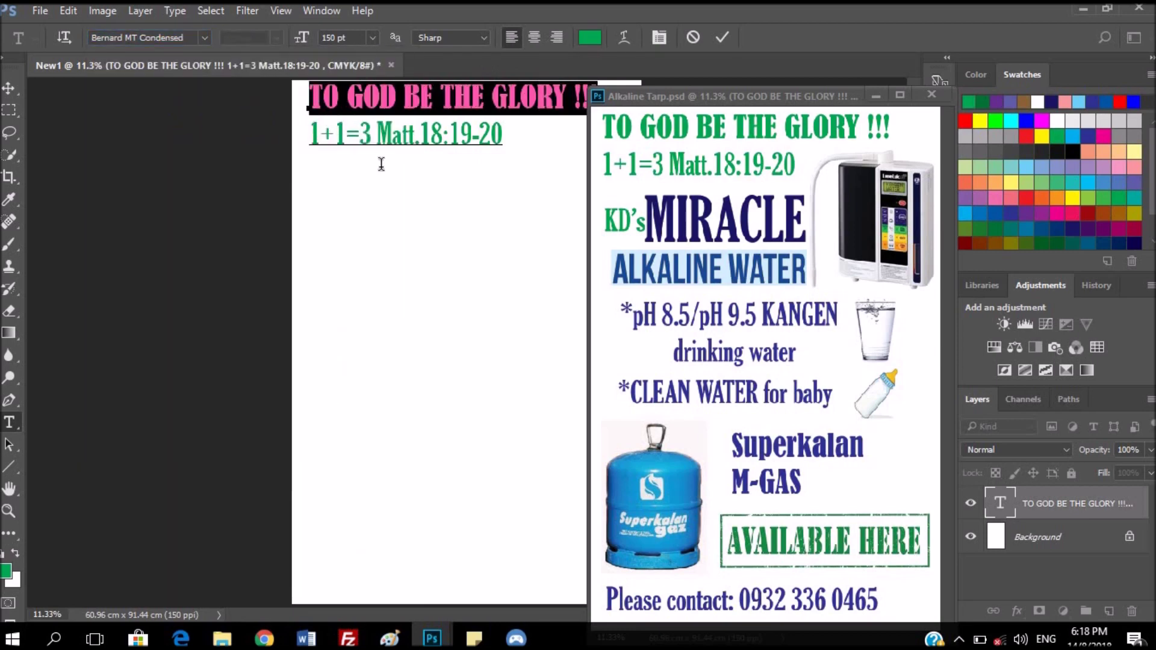
pyautogui.click(401, 181)
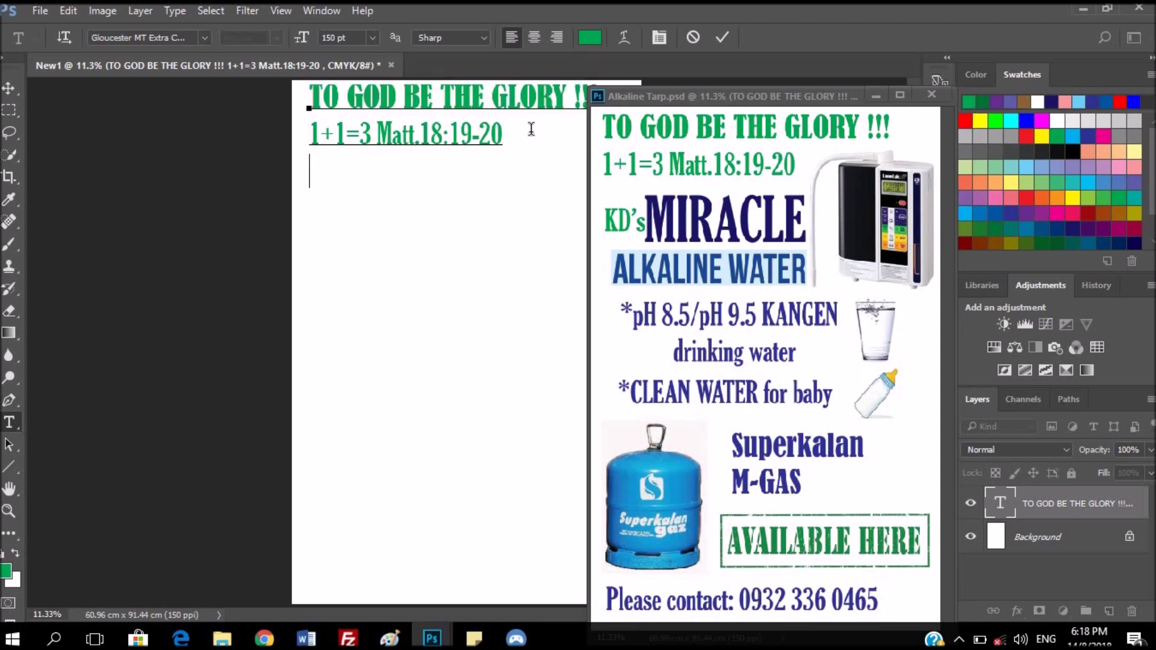
pyautogui.click(722, 37)
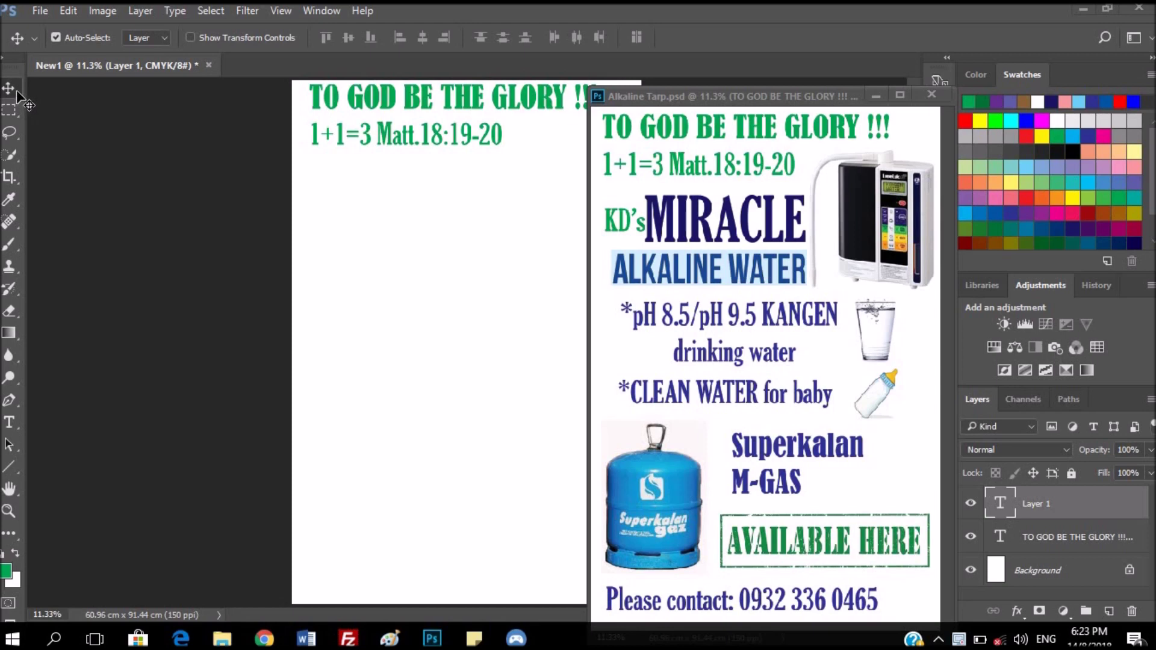
# Nudge the heading text layer left against the poster's left edge
pyautogui.click(331, 104)
pyautogui.hotkey('shift', 'Left')
pyautogui.hotkey('shift', 'Left')
pyautogui.hotkey('shift', 'Left')
pyautogui.hotkey('shift', 'Left')
pyautogui.hotkey('shift', 'Left')
pyautogui.hotkey('shift', 'Left')
pyautogui.hotkey('shift', 'Left')
pyautogui.hotkey('shift', 'Left')
pyautogui.hotkey('shift', 'Left')
pyautogui.hotkey('shift', 'Left')
pyautogui.hotkey('shift', 'Left')
pyautogui.hotkey('shift', 'Left')
pyautogui.hotkey('shift', 'Left')
pyautogui.hotkey('shift', 'Left')
pyautogui.hotkey('shift', 'Left')
pyautogui.hotkey('shift', 'Left')
pyautogui.hotkey('shift', 'Left')
pyautogui.hotkey('shift', 'Left')
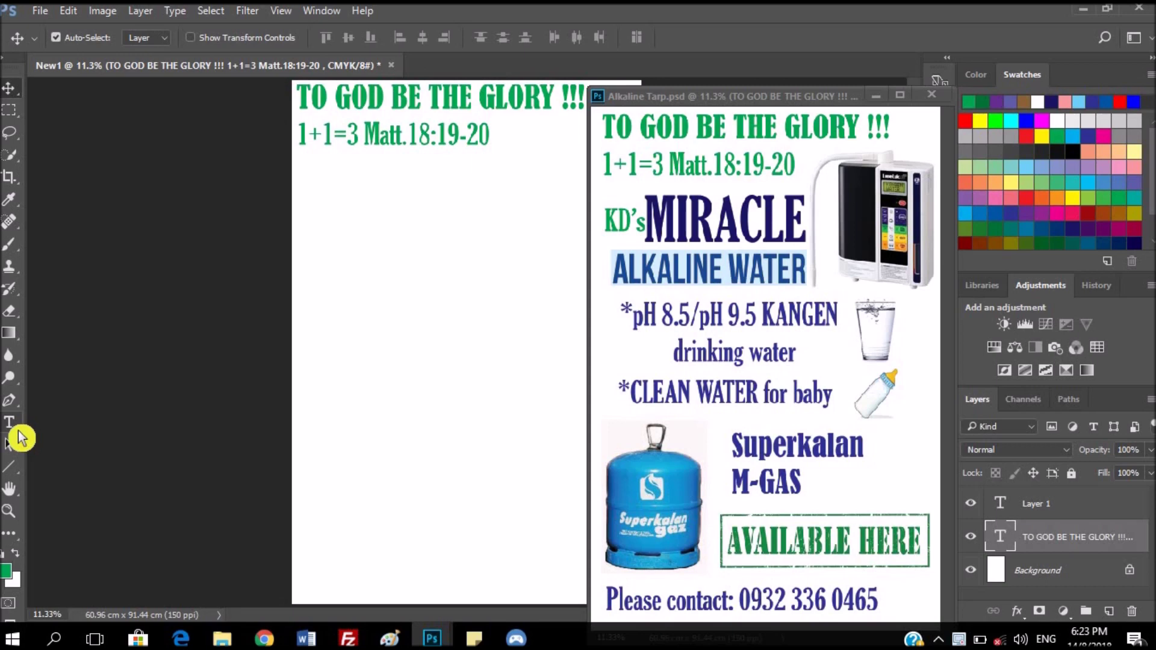
pyautogui.click(17, 425)
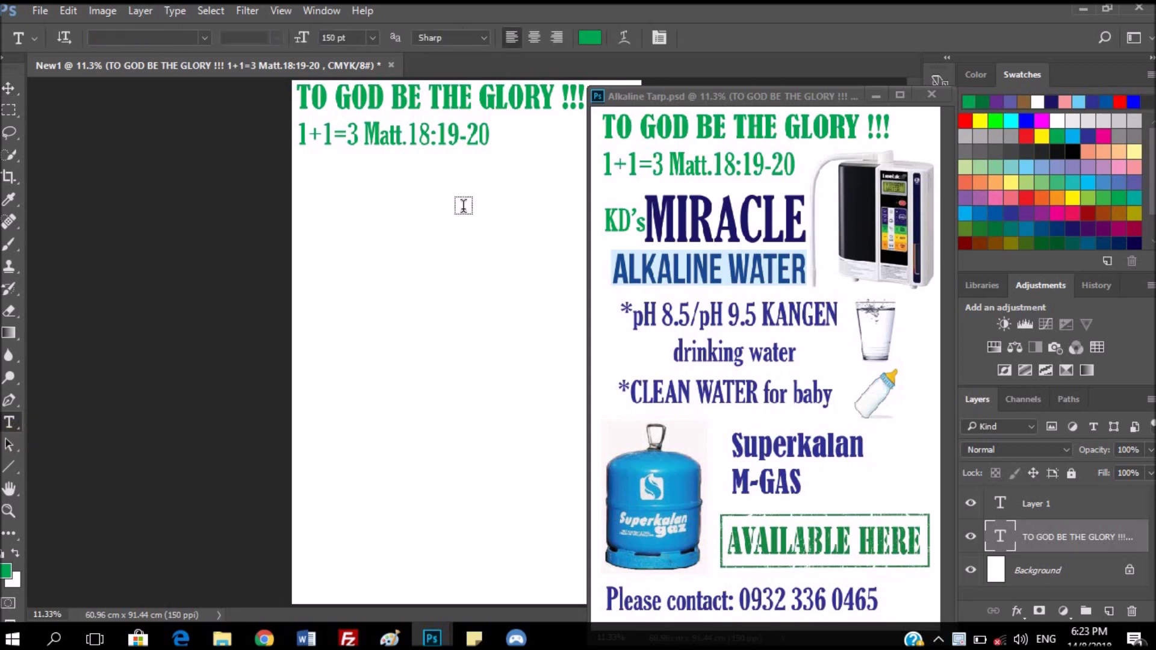
# Type KD's as a new line below the heading
pyautogui.click(508, 149)
pyautogui.click(722, 38)
pyautogui.click(304, 181)
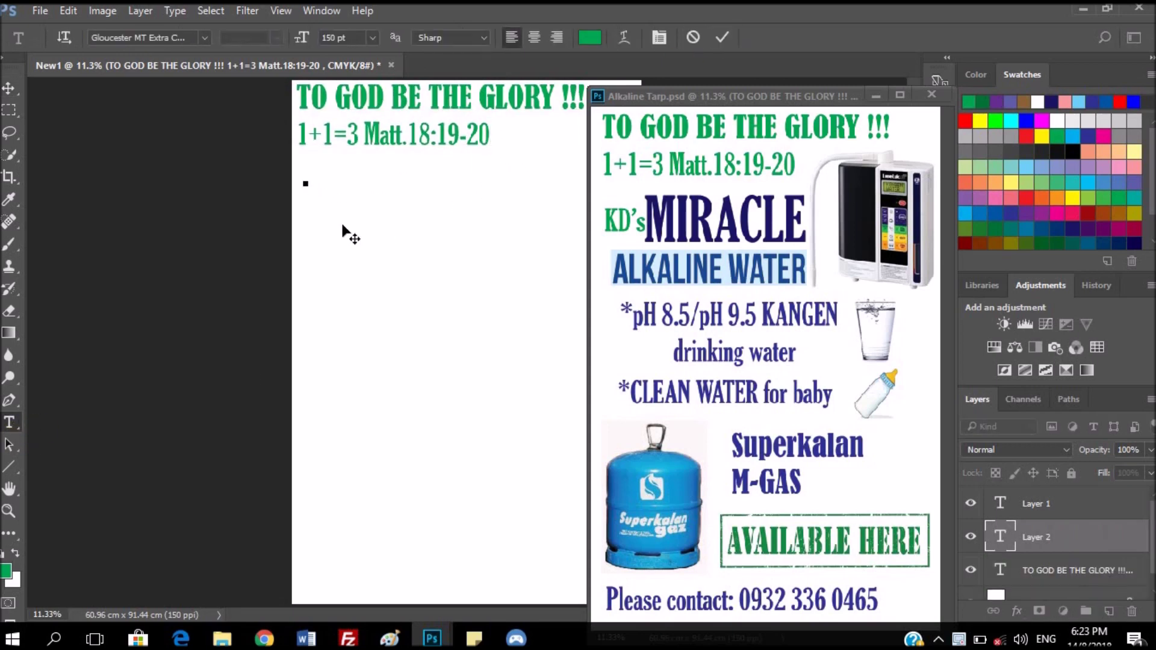
pyautogui.write("KD's")
pyautogui.click(359, 180)
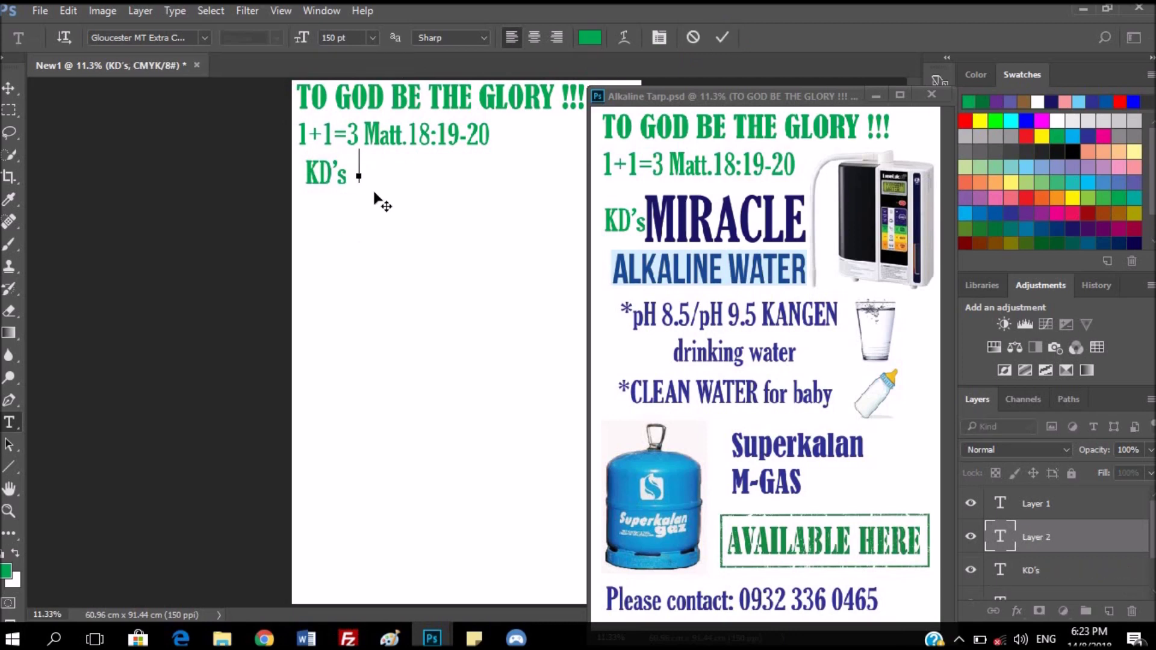
# Add a 300 pt MIRACLE beside KD's, then start a 150 pt line below it
pyautogui.moveTo(300, 37); pyautogui.dragTo(374, 91)
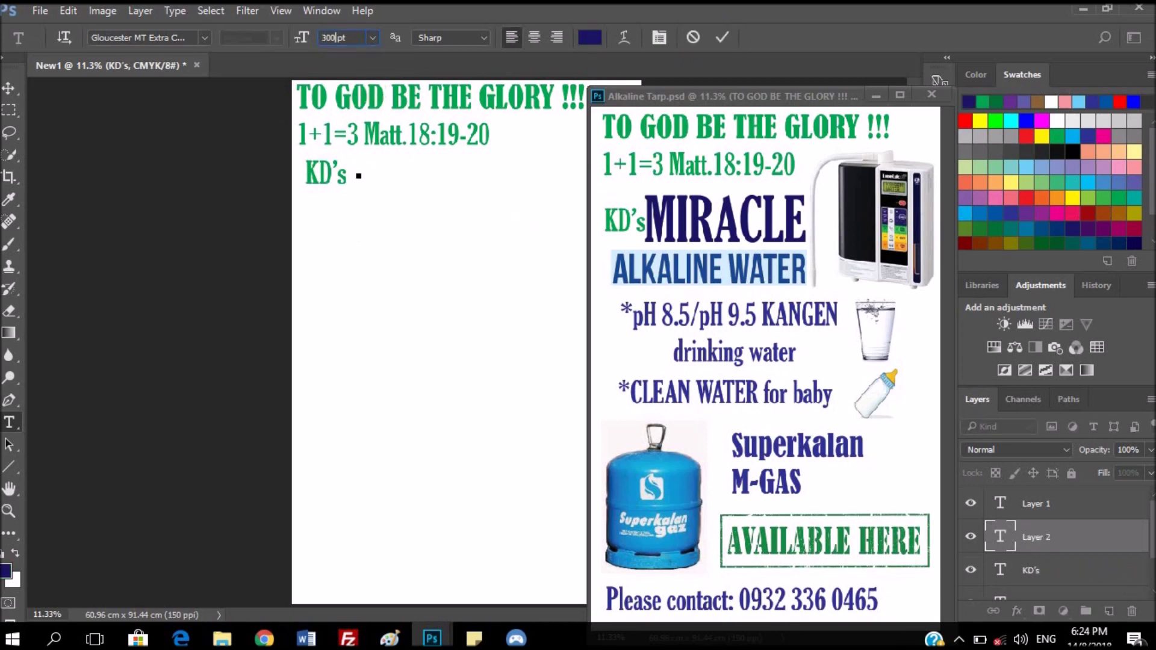
pyautogui.write('MIRACLE')
pyautogui.click(8, 88)
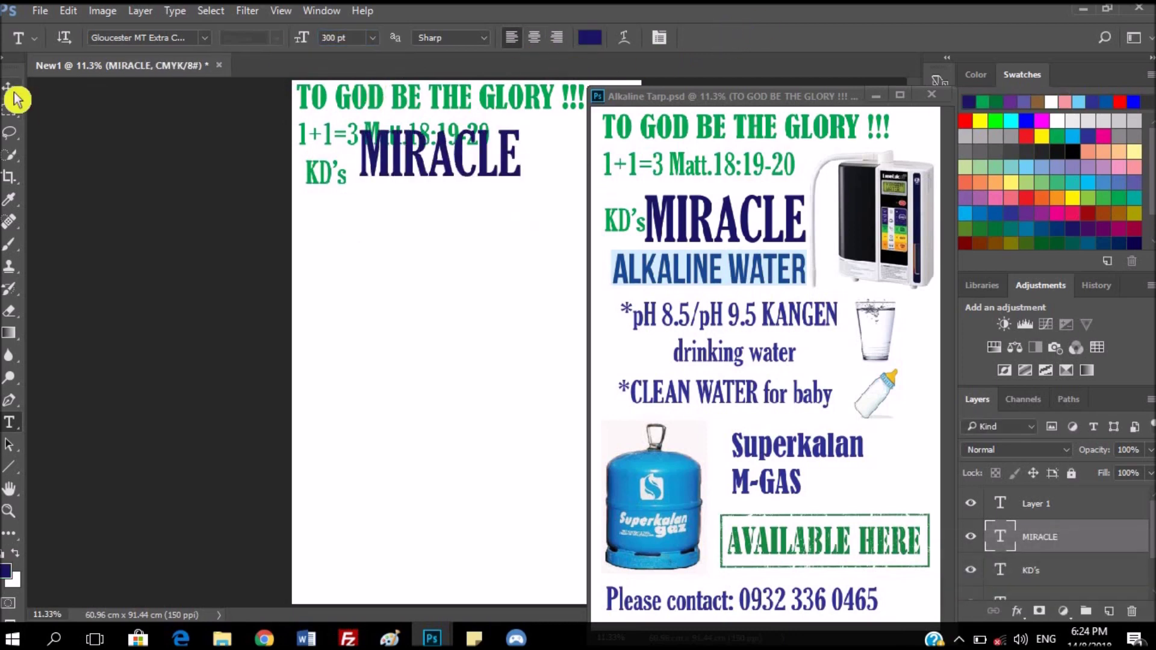
pyautogui.moveTo(376, 143)
pyautogui.mouseDown()
pyautogui.moveTo(317, 174)
pyautogui.moveTo(361, 180)
pyautogui.mouseUp()
pyautogui.click(8, 422)
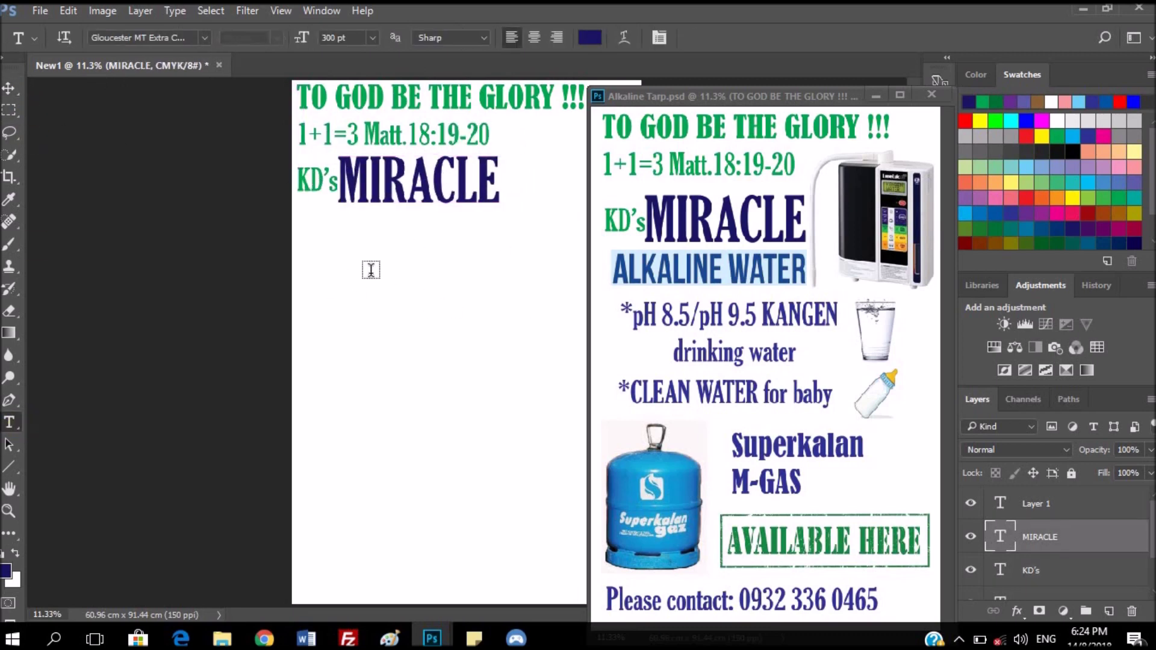
pyautogui.click(370, 273)
pyautogui.press('Return')
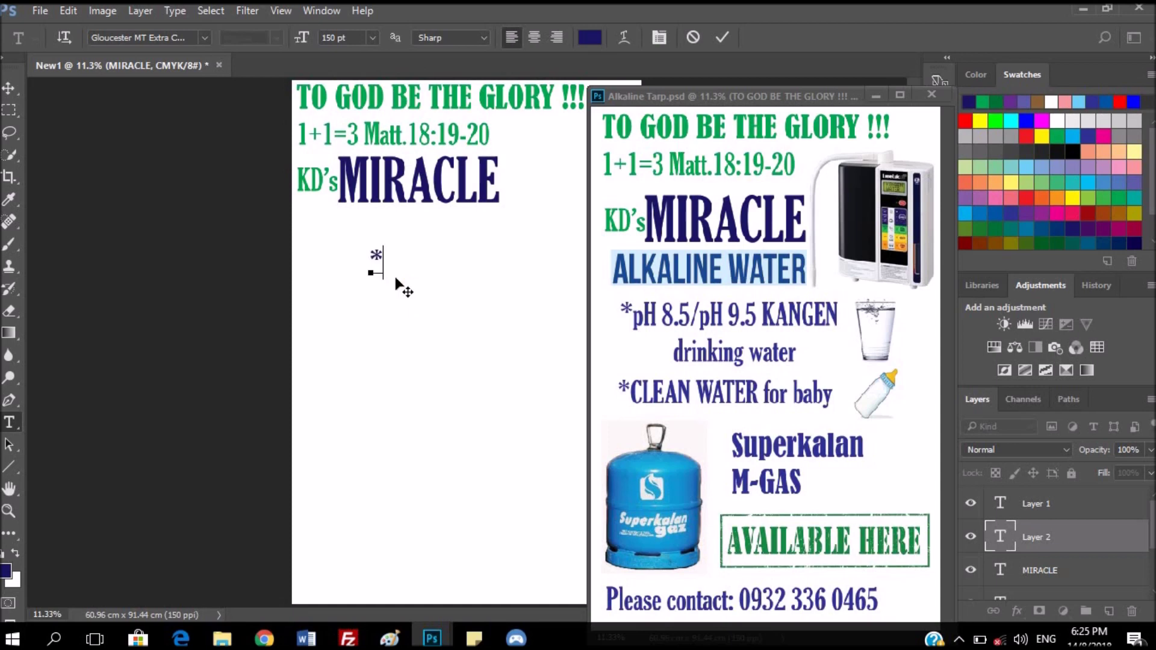
# Add '*pH 8.5/ 9.5 KANGEN' and 'drinking water' lines and move the block left and down
pyautogui.write('pH')
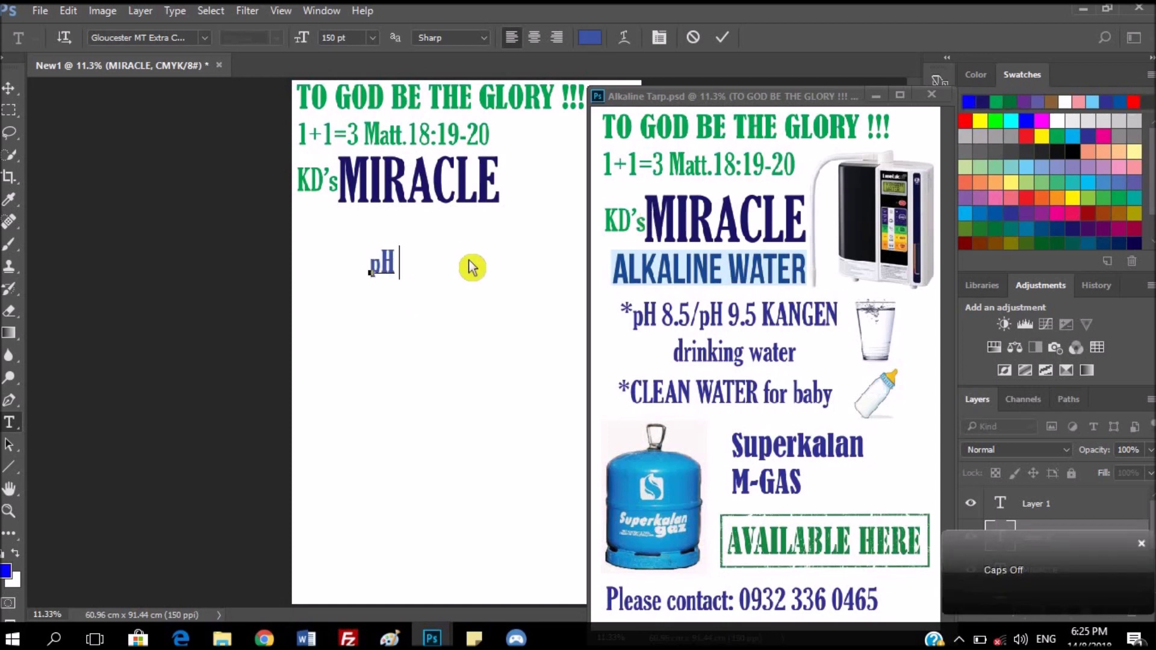
pyautogui.write(' 8.5/ 9.5 KANGEN')
pyautogui.press('Home')
pyautogui.write('*')
pyautogui.moveTo(362, 274)
pyautogui.mouseDown()
pyautogui.moveTo(564, 234)
pyautogui.moveTo(569, 265)
pyautogui.mouseUp()
pyautogui.click(457, 338)
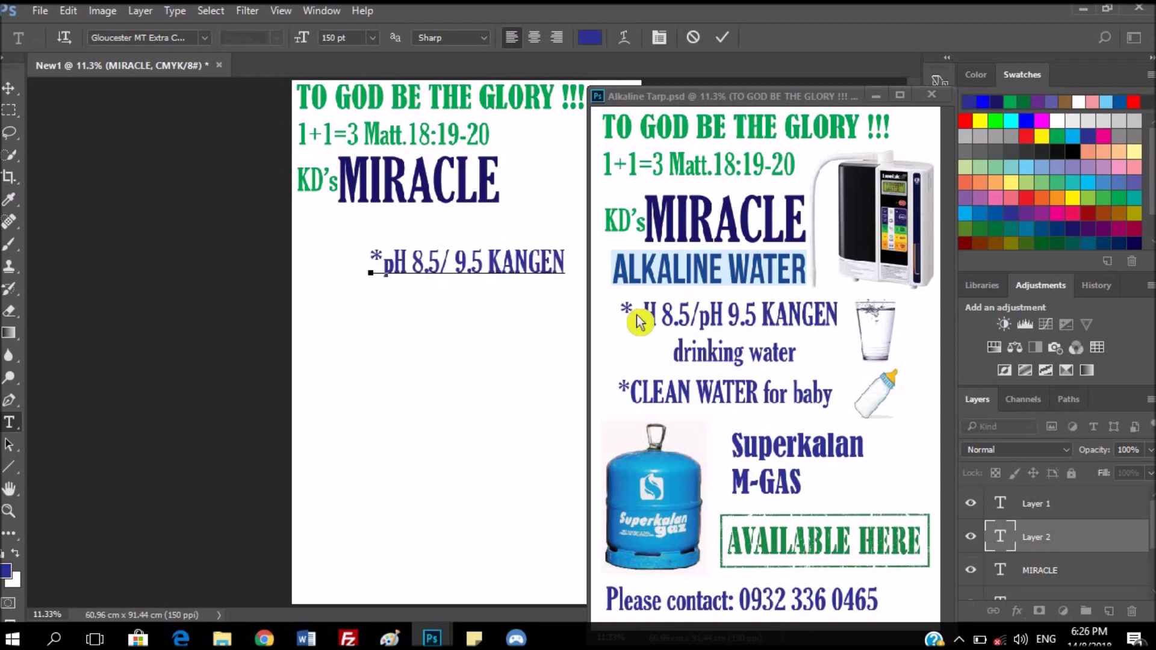
pyautogui.press('Return')
pyautogui.write('drin')
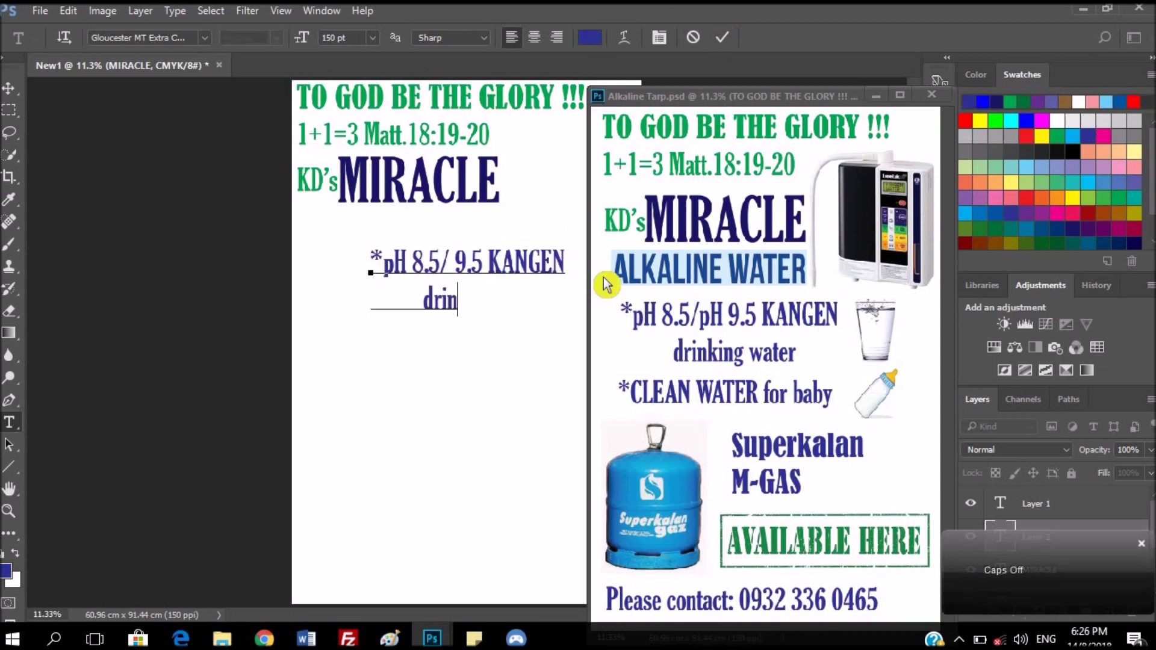
pyautogui.write('king water')
pyautogui.click(78, 98)
pyautogui.press('v')
pyautogui.moveTo(410, 213)
pyautogui.mouseDown()
pyautogui.moveTo(358, 223)
pyautogui.moveTo(346, 237)
pyautogui.mouseUp()
pyautogui.moveTo(752, 95); pyautogui.dragTo(799, 86)
# Type the '*CLEAN WATER' lines through the 'Please contact:' phone-number line and commit
pyautogui.press('t')
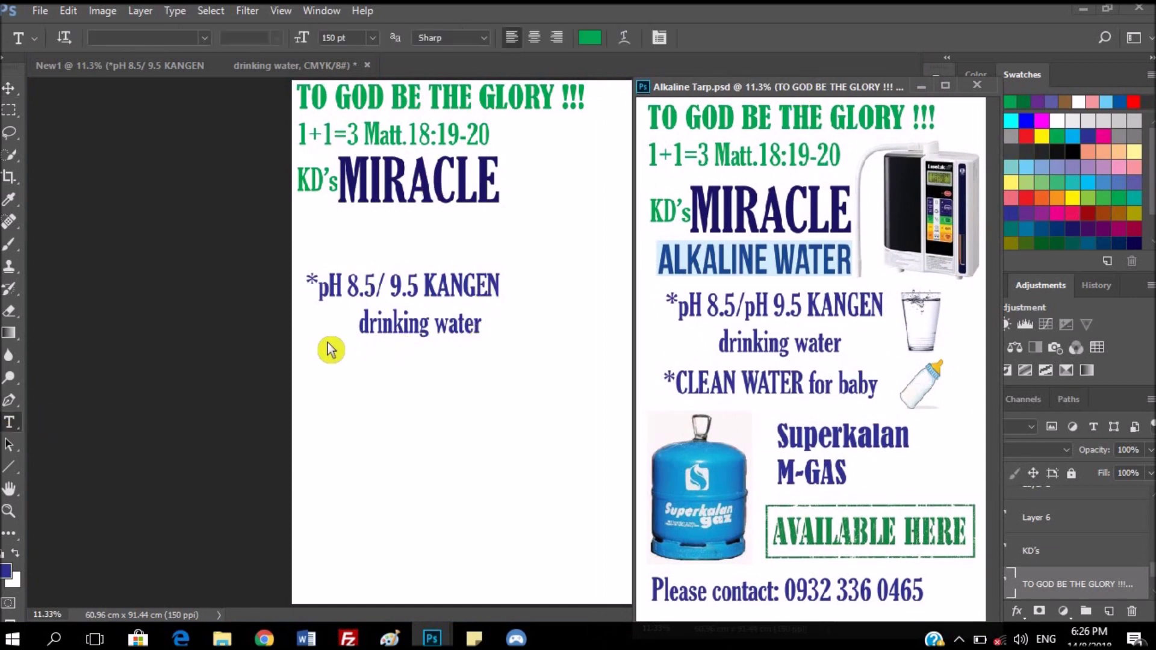
pyautogui.click(311, 364)
pyautogui.write('*')
pyautogui.press('capslock')
pyautogui.write('CLEAN WA')
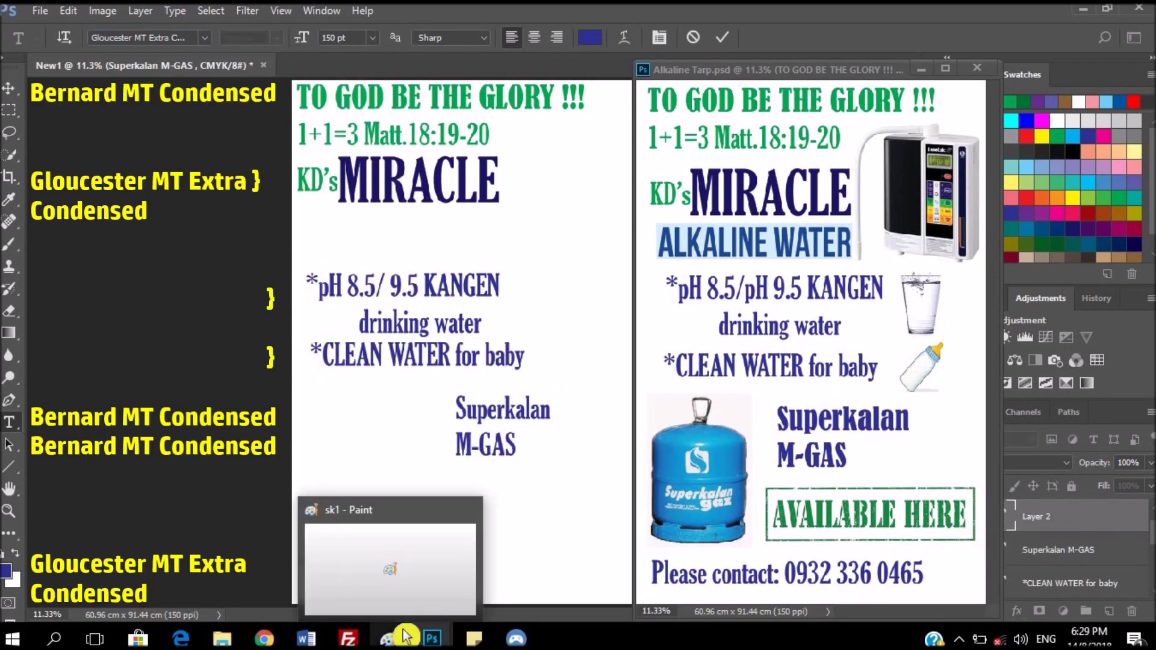
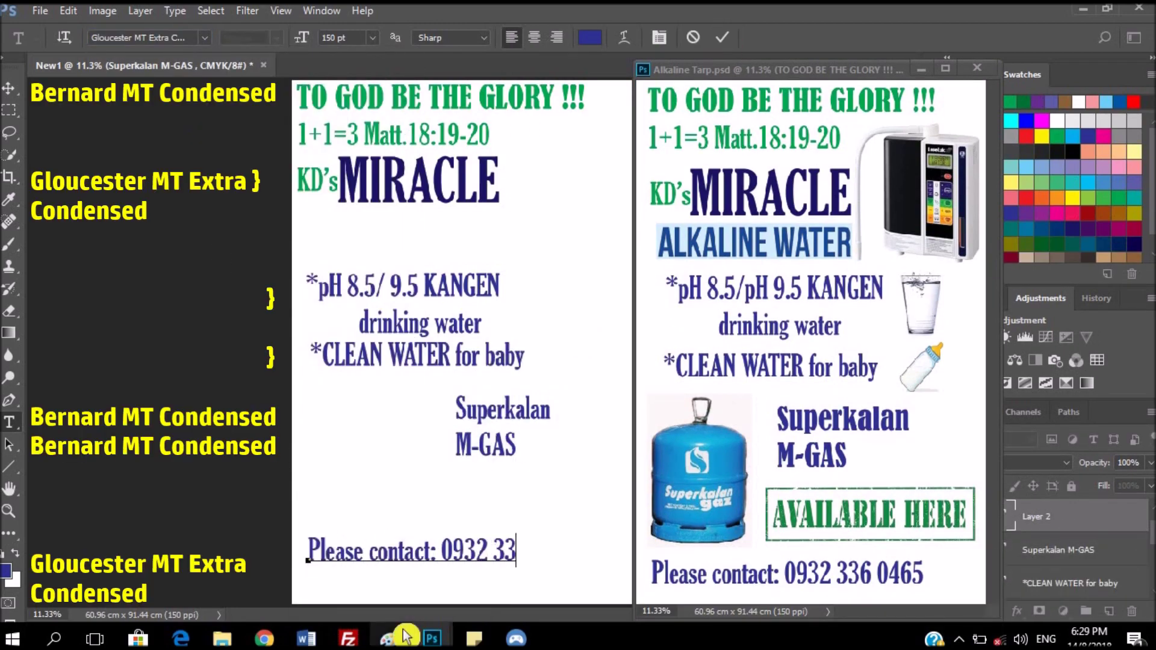
pyautogui.click(723, 38)
pyautogui.moveTo(456, 400); pyautogui.dragTo(528, 439)
# Place the baby bottle picture beside the CLEAN WATER line
pyautogui.click(205, 37)
pyautogui.click(157, 460)
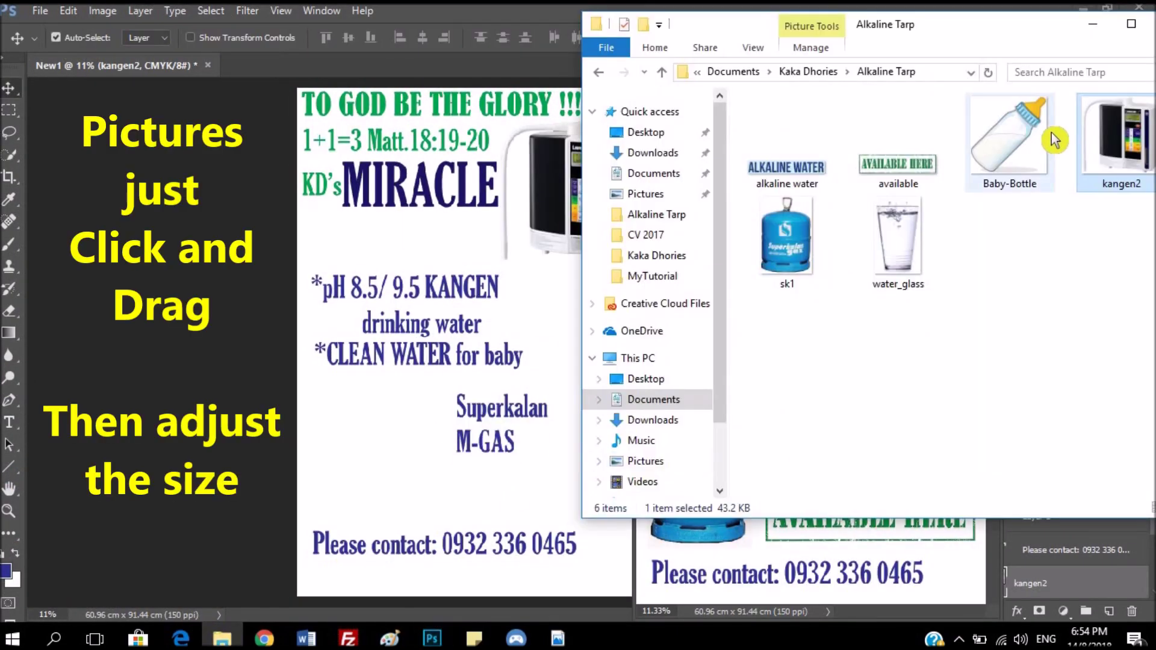
pyautogui.moveTo(1017, 114)
pyautogui.mouseDown()
pyautogui.moveTo(464, 335)
pyautogui.moveTo(581, 336)
pyautogui.mouseUp()
pyautogui.moveTo(614, 374)
pyautogui.mouseDown()
pyautogui.moveTo(590, 371)
pyautogui.moveTo(572, 343)
pyautogui.mouseUp()
pyautogui.press('Return')
pyautogui.hotkey('alt', 'Tab')
# Place the water glass beside the pH line and move the baby bottle below it
pyautogui.click(871, 248)
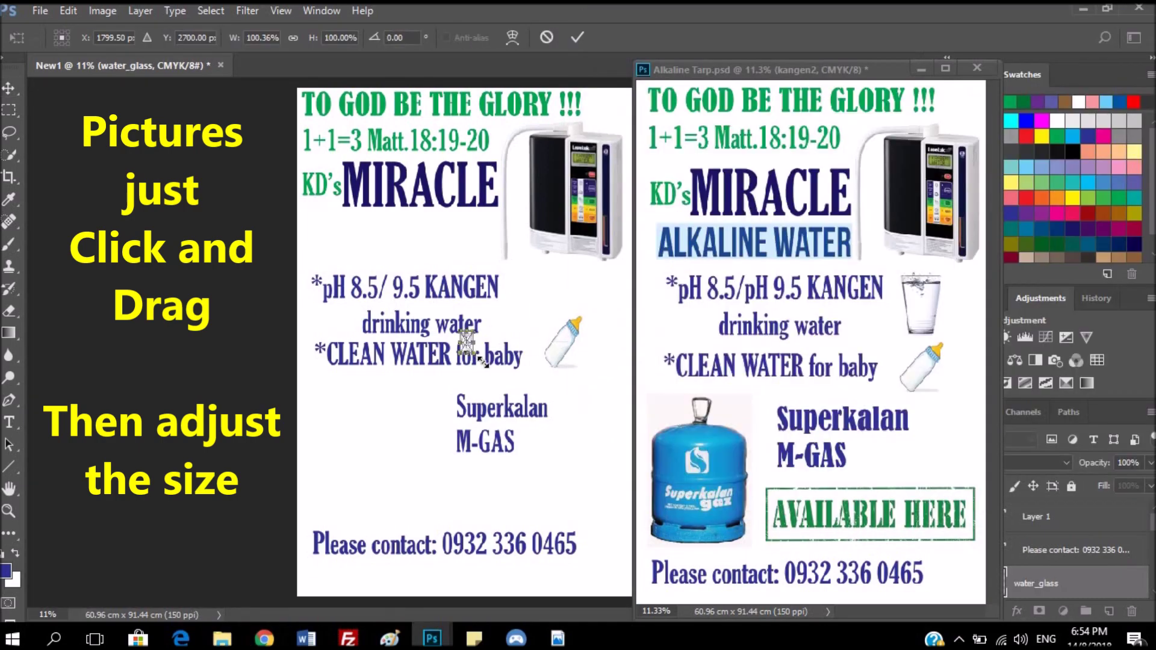
pyautogui.moveTo(871, 248)
pyautogui.mouseDown()
pyautogui.moveTo(528, 297)
pyautogui.moveTo(553, 298)
pyautogui.mouseUp()
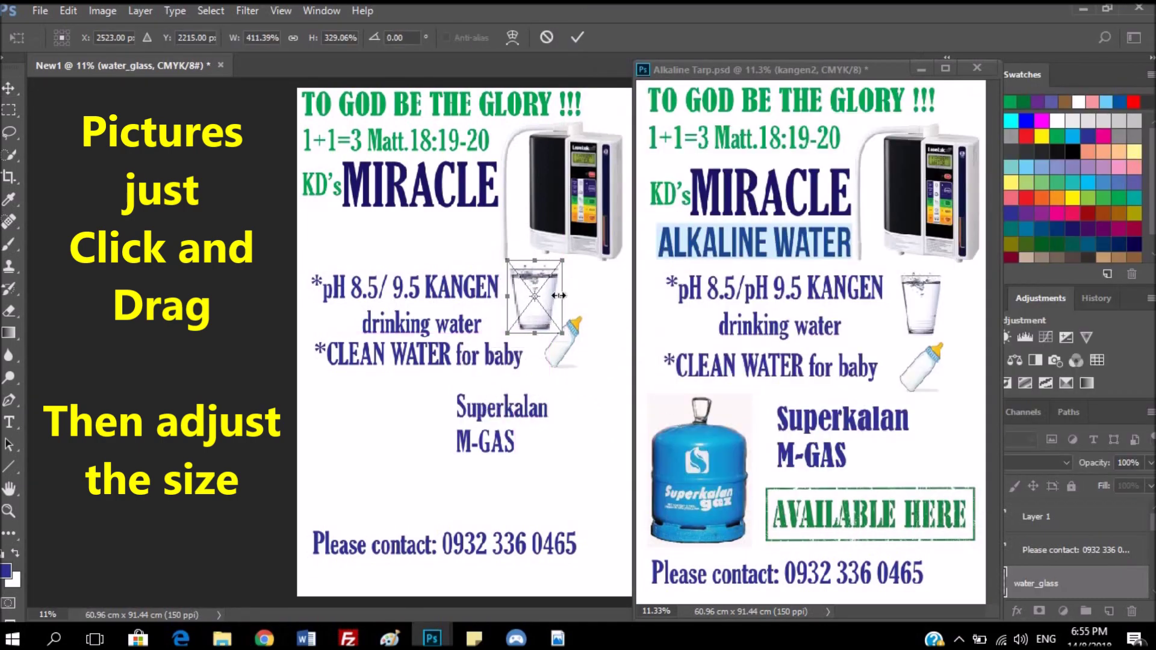
pyautogui.moveTo(563, 260); pyautogui.dragTo(561, 266)
pyautogui.press('Return')
pyautogui.moveTo(578, 344); pyautogui.dragTo(563, 362)
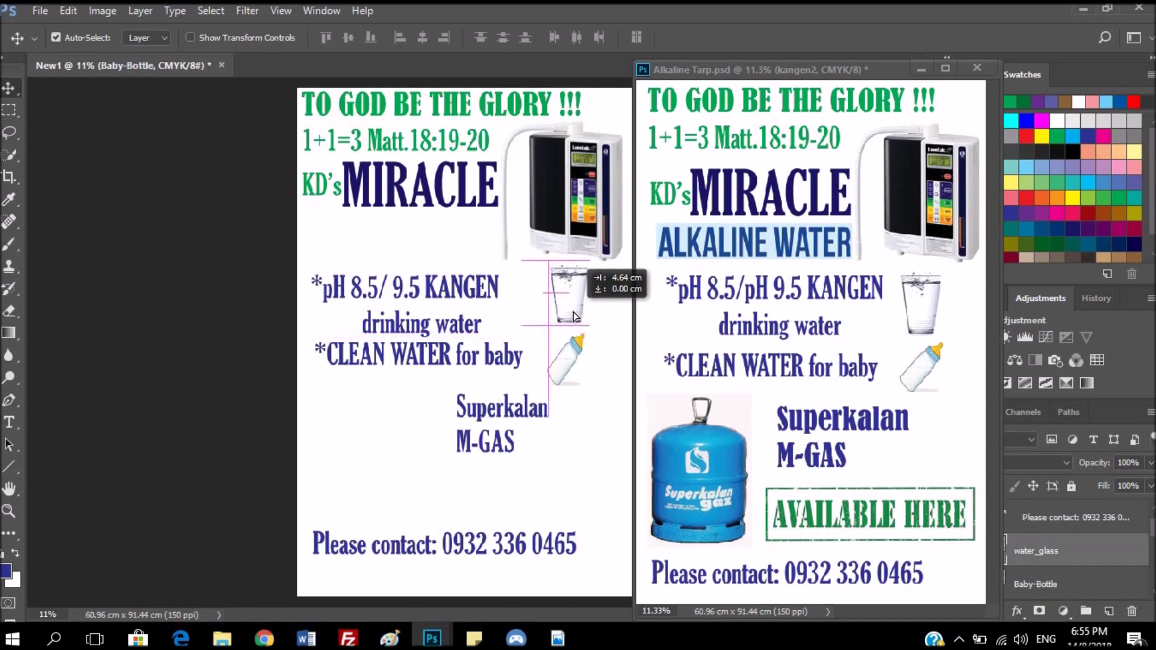
# Place and size the gas cylinder picture beside Superkalan M-GAS
pyautogui.click(222, 638)
pyautogui.moveTo(787, 241); pyautogui.dragTo(472, 416)
pyautogui.moveTo(464, 335)
pyautogui.mouseDown()
pyautogui.moveTo(331, 416)
pyautogui.moveTo(443, 524)
pyautogui.mouseUp()
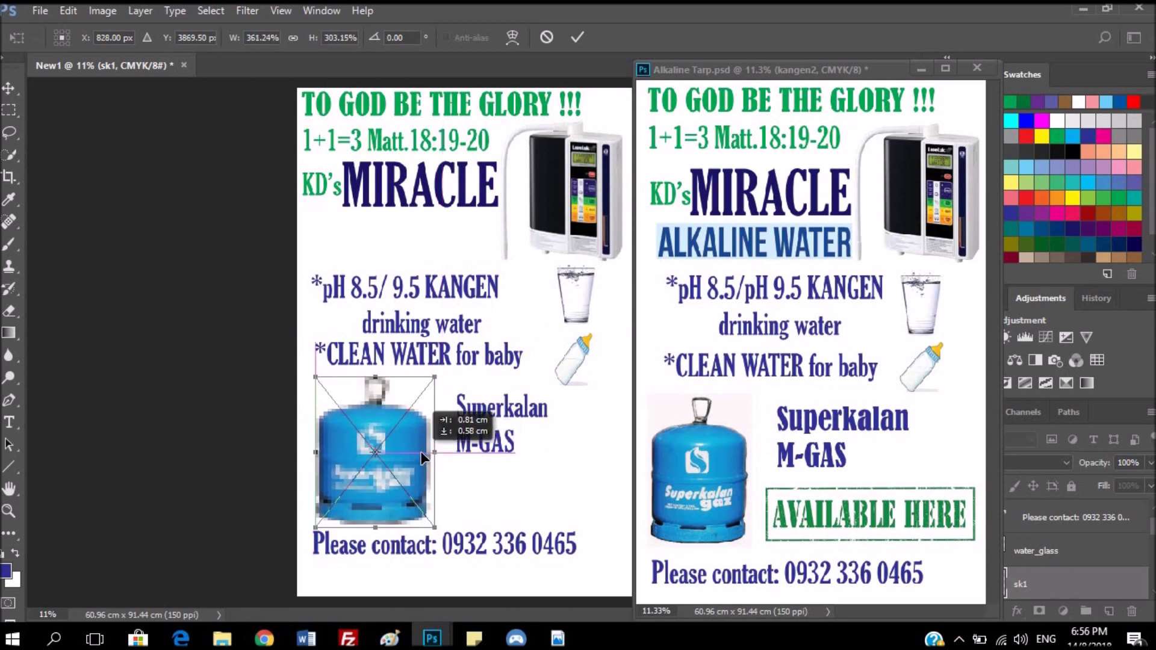
pyautogui.moveTo(441, 448); pyautogui.dragTo(426, 453)
pyautogui.press('Return')
# Place the ALKALINE WATER banner under MIRACLE
pyautogui.click(222, 638)
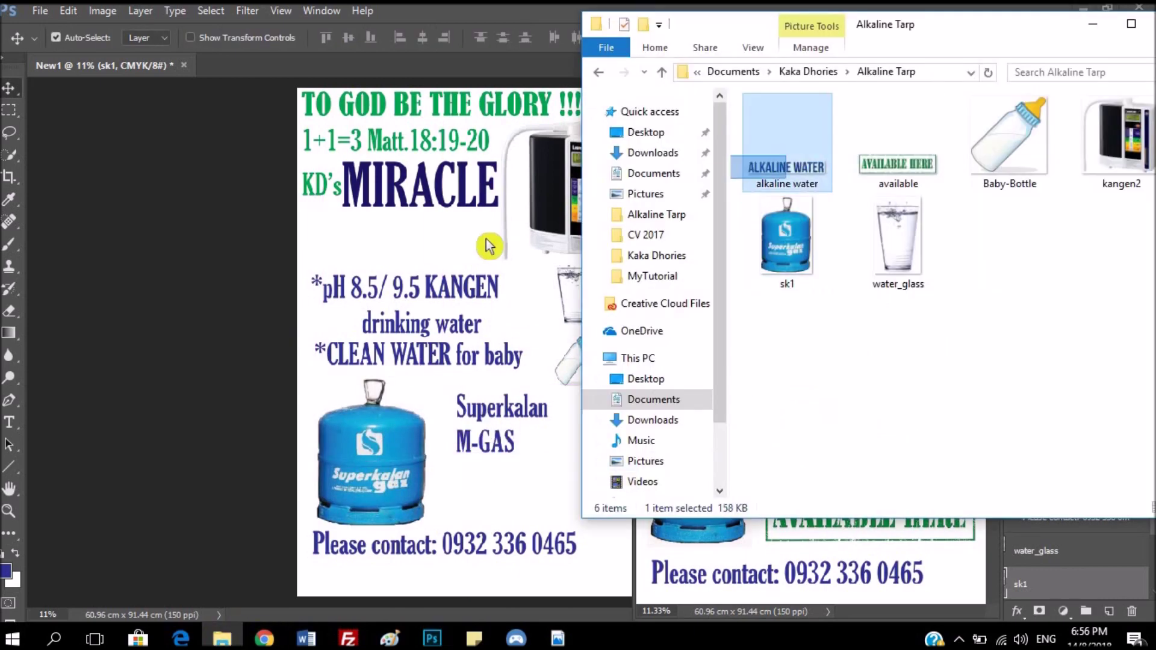
pyautogui.moveTo(787, 160)
pyautogui.mouseDown()
pyautogui.moveTo(439, 330)
pyautogui.moveTo(426, 273)
pyautogui.moveTo(358, 192)
pyautogui.mouseUp()
pyautogui.moveTo(456, 238); pyautogui.dragTo(498, 253)
pyautogui.moveTo(301, 233); pyautogui.dragTo(309, 233)
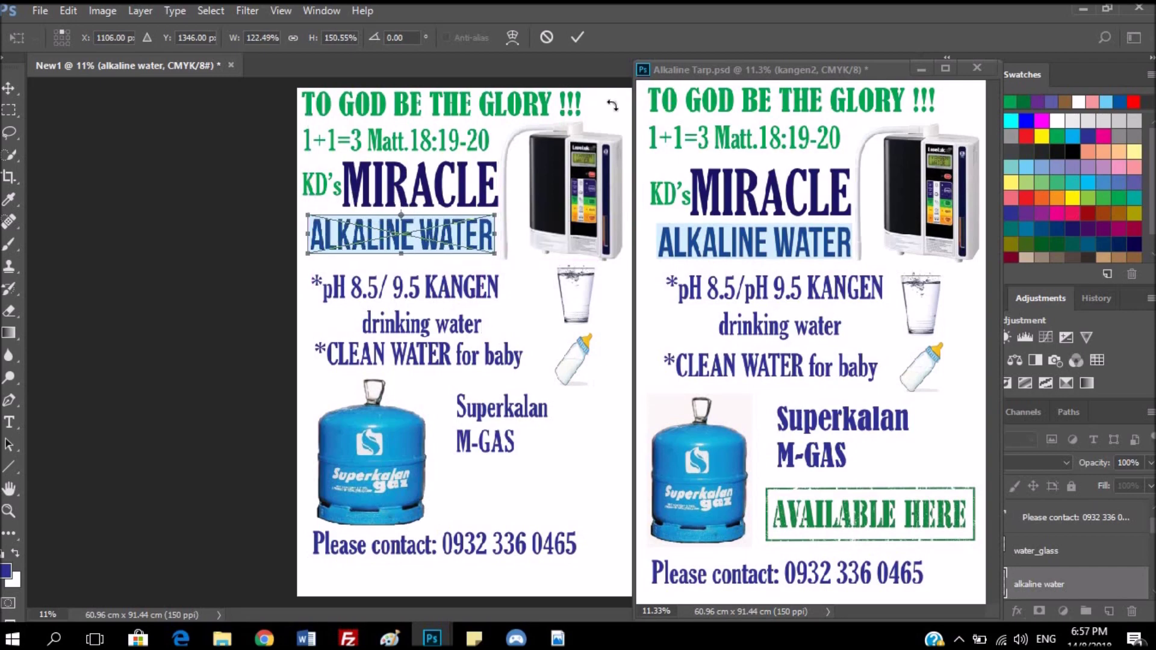
pyautogui.press('Escape')
pyautogui.moveTo(271, 65); pyautogui.dragTo(775, 106)
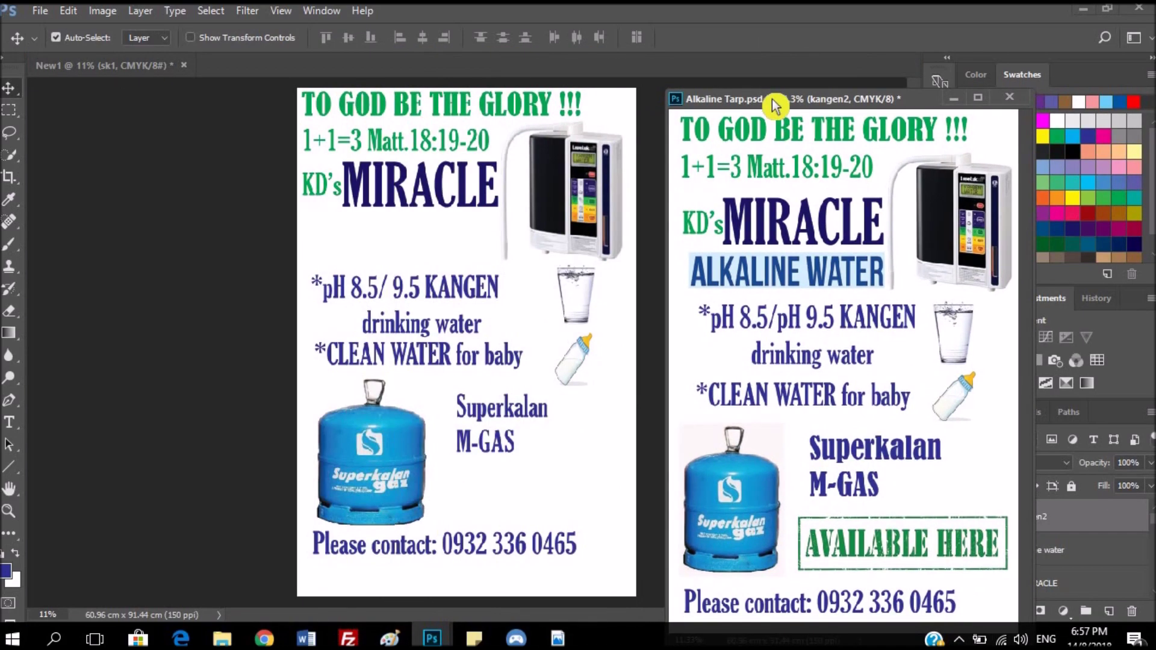
pyautogui.hotkey('alt', 'Tab')
pyautogui.moveTo(787, 142)
pyautogui.mouseDown()
pyautogui.moveTo(328, 253)
pyautogui.moveTo(409, 253)
pyautogui.mouseUp()
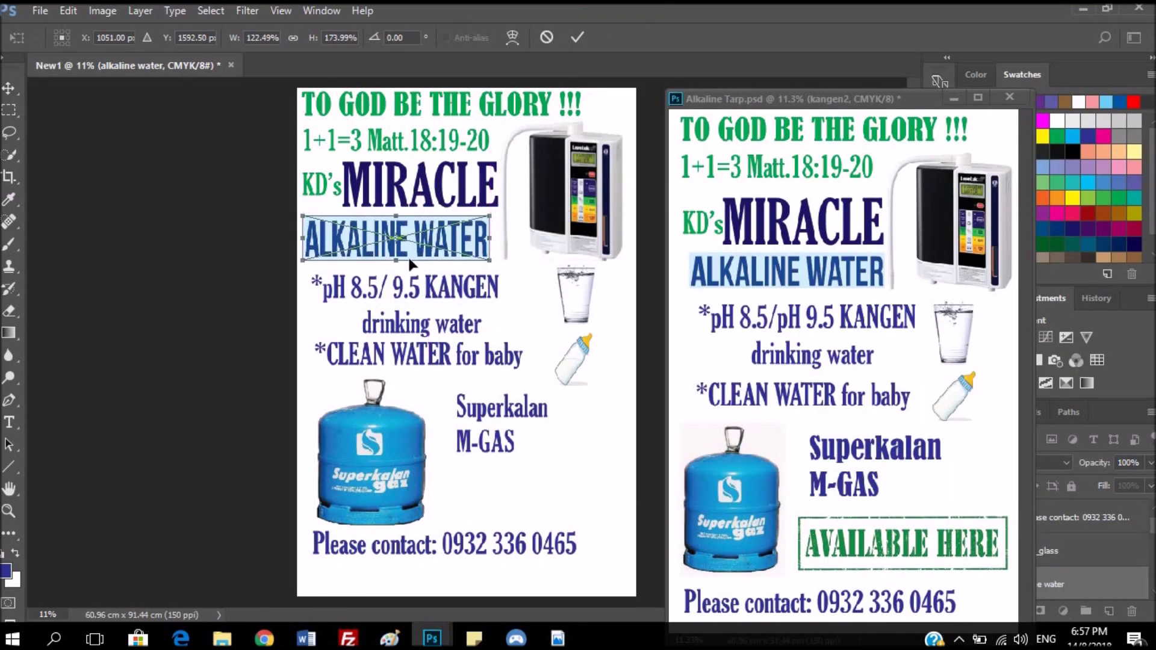
pyautogui.press('Return')
# Add the AVAILABLE HERE badge beside the cylinder and shift the pH lines right
pyautogui.hotkey('alt', 'Tab')
pyautogui.moveTo(898, 144)
pyautogui.mouseDown()
pyautogui.moveTo(467, 332)
pyautogui.moveTo(524, 490)
pyautogui.mouseUp()
pyautogui.moveTo(608, 508); pyautogui.dragTo(625, 519)
pyautogui.press('Return')
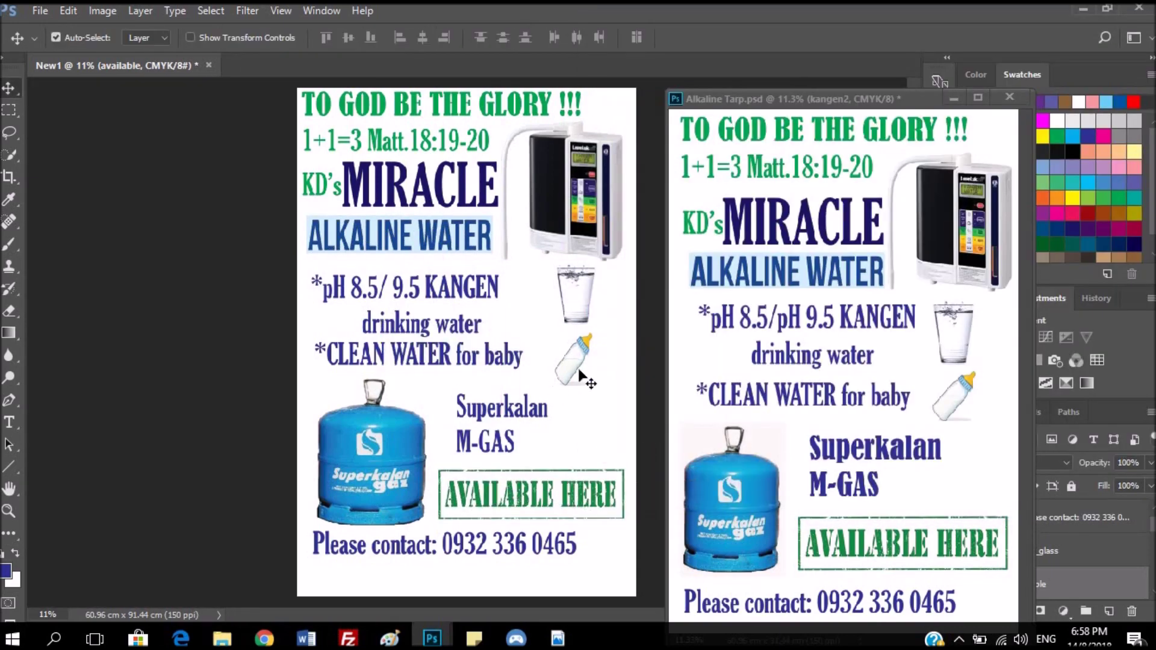
pyautogui.moveTo(415, 360); pyautogui.dragTo(423, 360)
pyautogui.click(9, 422)
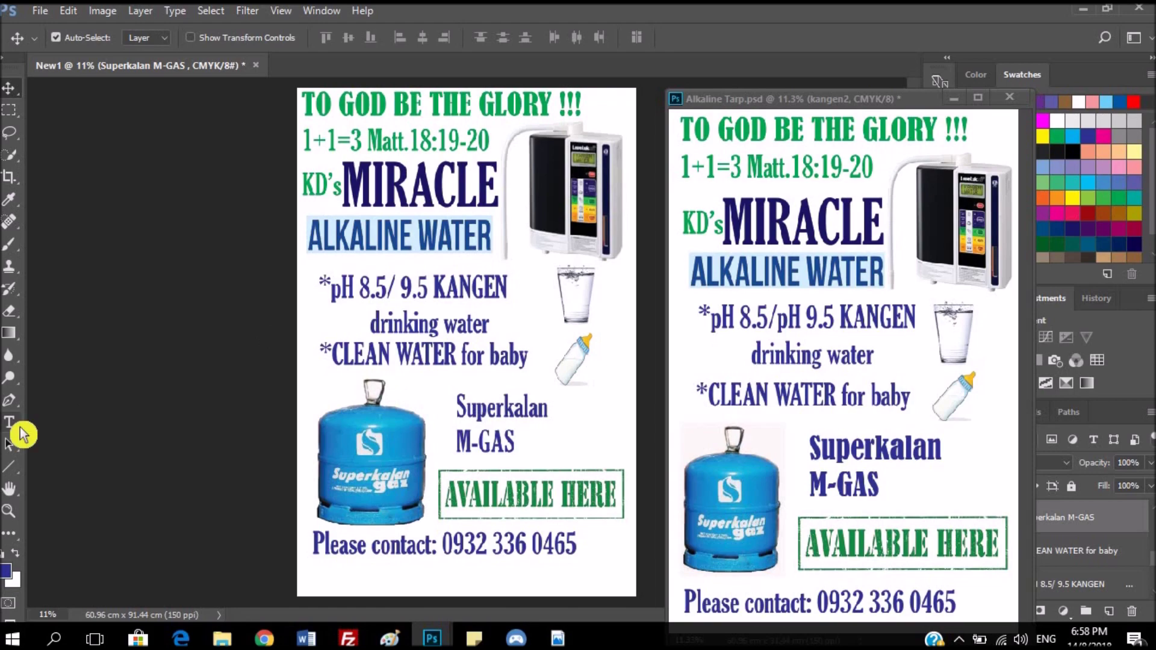
# Set the Superkalan M-GAS text in Bernard MT Condensed and commit the edit
pyautogui.moveTo(456, 397); pyautogui.dragTo(524, 448)
pyautogui.click(547, 452)
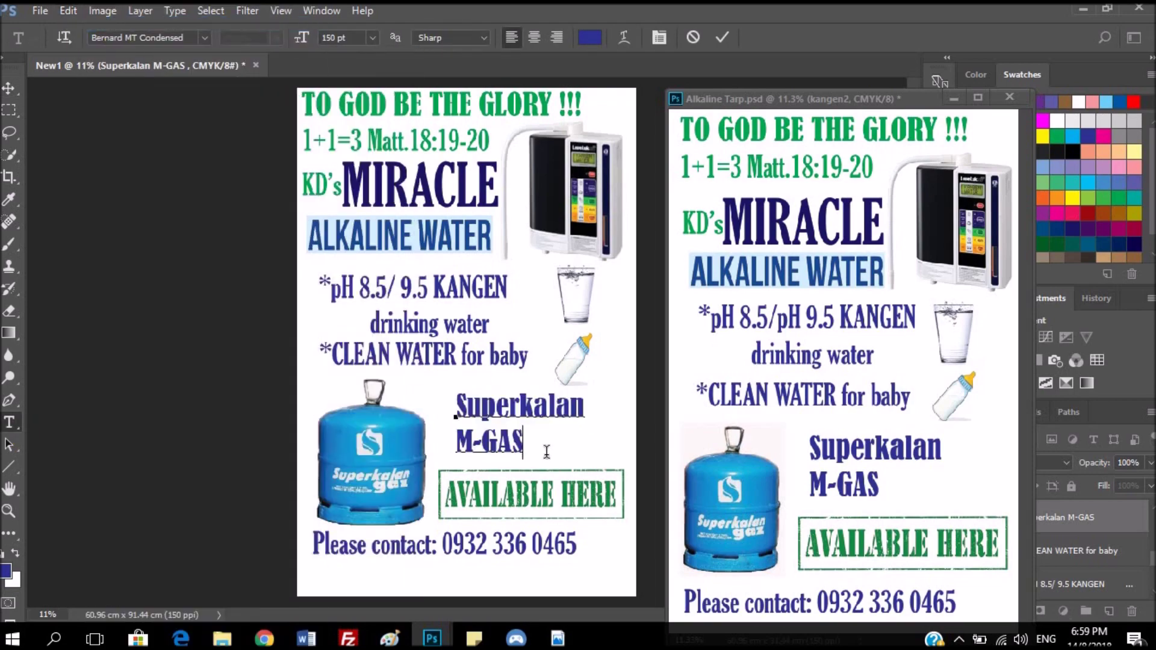
pyautogui.click(722, 37)
# Nudge the contact line right and down, then nudge the gas cylinder and AVAILABLE HERE badge down
pyautogui.press('v')
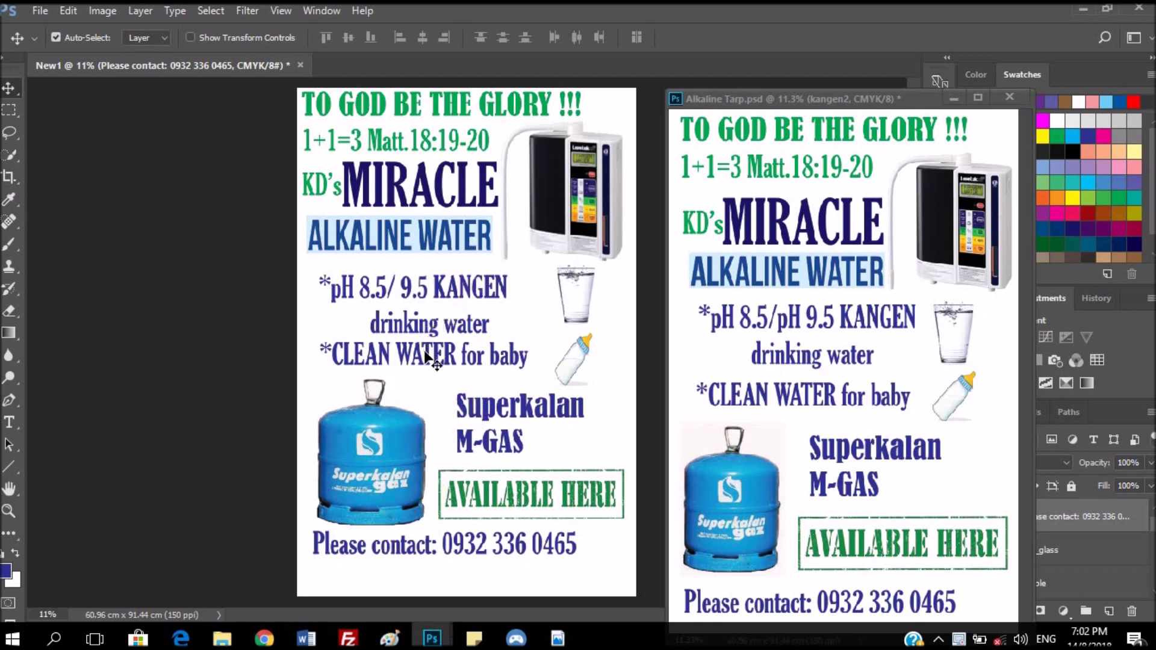
pyautogui.hotkey('shift', 'Right')
pyautogui.hotkey('shift', 'Right')
pyautogui.hotkey('shift', 'Right')
pyautogui.hotkey('shift', 'Right')
pyautogui.hotkey('shift', 'Right')
pyautogui.hotkey('shift', 'Right')
pyautogui.hotkey('shift', 'Right')
pyautogui.hotkey('shift', 'Right')
pyautogui.hotkey('shift', 'Right')
pyautogui.hotkey('shift', 'Right')
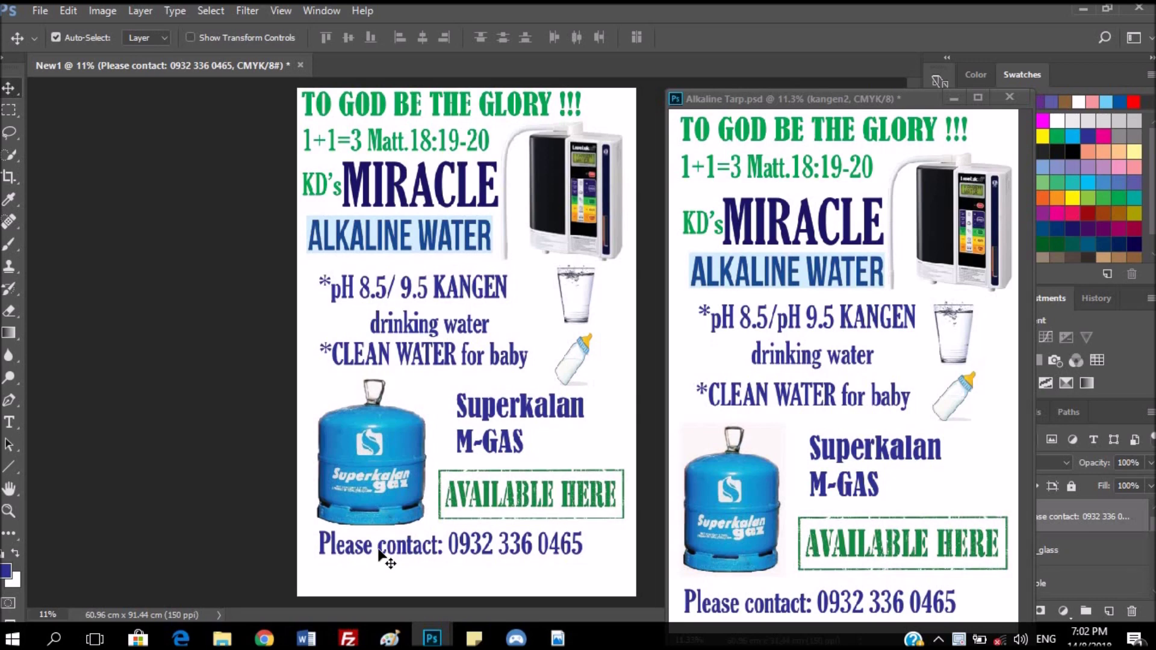
pyautogui.hotkey('shift', 'Down')
pyautogui.hotkey('shift', 'Down')
pyautogui.hotkey('shift', 'Down')
pyautogui.hotkey('shift', 'Down')
pyautogui.hotkey('shift', 'Down')
pyautogui.hotkey('shift', 'Down')
pyautogui.hotkey('shift', 'Down')
pyautogui.hotkey('shift', 'Down')
pyautogui.hotkey('shift', 'Down')
pyautogui.hotkey('shift', 'Down')
pyautogui.hotkey('shift', 'Down')
pyautogui.hotkey('shift', 'Down')
pyautogui.hotkey('shift', 'Down')
pyautogui.hotkey('shift', 'Down')
pyautogui.hotkey('shift', 'Down')
pyautogui.hotkey('shift', 'Down')
pyautogui.hotkey('shift', 'Down')
pyautogui.hotkey('shift', 'Down')
pyautogui.hotkey('shift', 'Down')
pyautogui.hotkey('shift', 'Down')
pyautogui.hotkey('shift', 'Down')
pyautogui.hotkey('shift', 'Down')
pyautogui.hotkey('shift', 'Down')
pyautogui.hotkey('shift', 'Down')
pyautogui.hotkey('shift', 'Down')
pyautogui.hotkey('shift', 'Down')
pyautogui.hotkey('shift', 'Down')
pyautogui.hotkey('shift', 'Down')
pyautogui.hotkey('shift', 'Down')
pyautogui.click(376, 489)
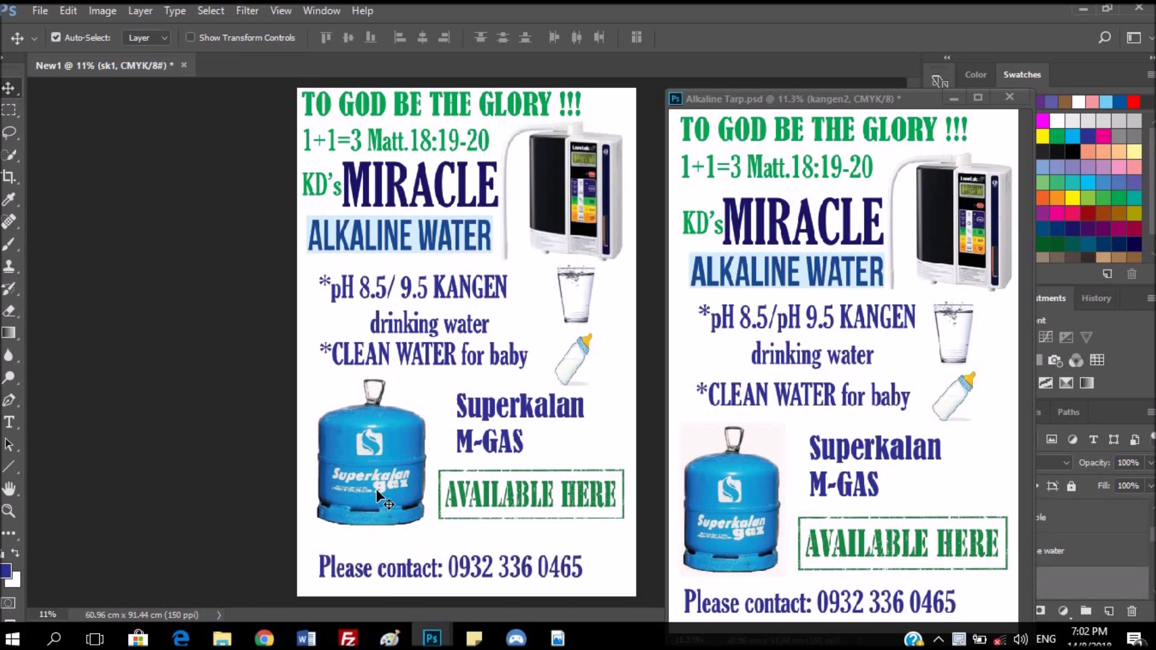
pyautogui.hotkey('shift', 'Down')
pyautogui.hotkey('shift', 'Down')
pyautogui.hotkey('shift', 'Down')
pyautogui.hotkey('shift', 'Down')
pyautogui.hotkey('shift', 'Down')
pyautogui.hotkey('shift', 'Down')
pyautogui.hotkey('shift', 'Down')
pyautogui.hotkey('shift', 'Down')
pyautogui.hotkey('shift', 'Down')
pyautogui.hotkey('shift', 'Down')
pyautogui.hotkey('shift', 'Down')
pyautogui.hotkey('shift', 'Down')
pyautogui.hotkey('shift', 'Down')
pyautogui.hotkey('shift', 'Down')
pyautogui.hotkey('shift', 'Down')
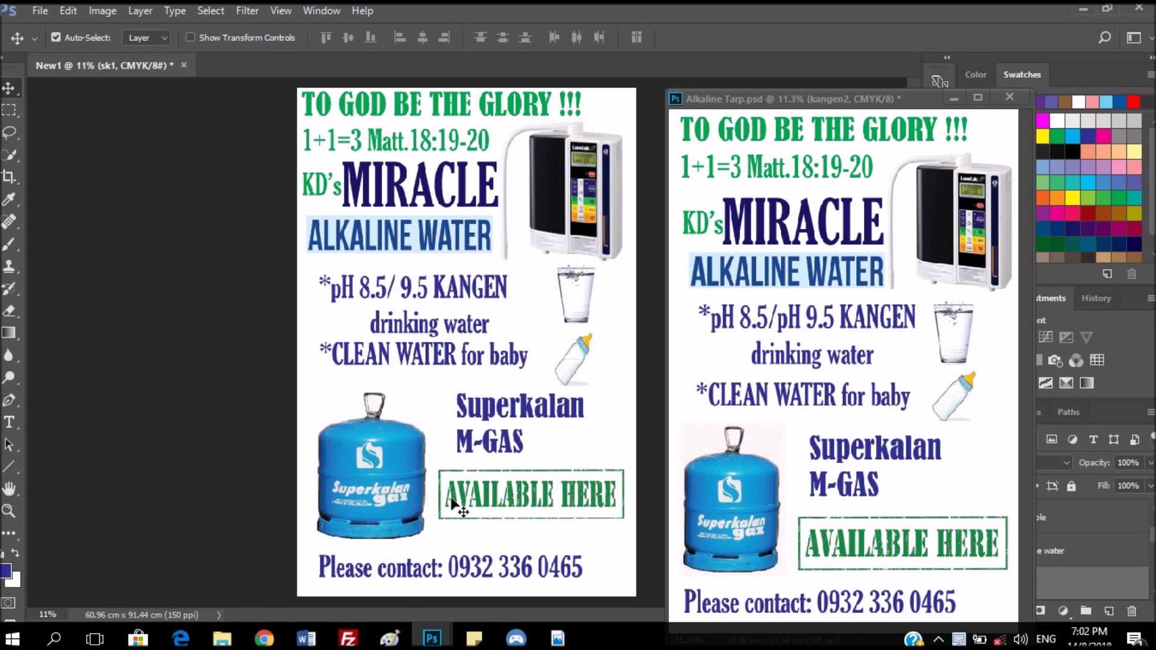
pyautogui.click(456, 502)
pyautogui.hotkey('shift', 'Down')
pyautogui.hotkey('shift', 'Down')
pyautogui.hotkey('shift', 'Down')
pyautogui.hotkey('shift', 'Down')
pyautogui.hotkey('shift', 'Down')
pyautogui.hotkey('shift', 'Down')
pyautogui.hotkey('shift', 'Down')
pyautogui.hotkey('shift', 'Down')
pyautogui.hotkey('shift', 'Down')
pyautogui.hotkey('shift', 'Down')
pyautogui.hotkey('shift', 'Down')
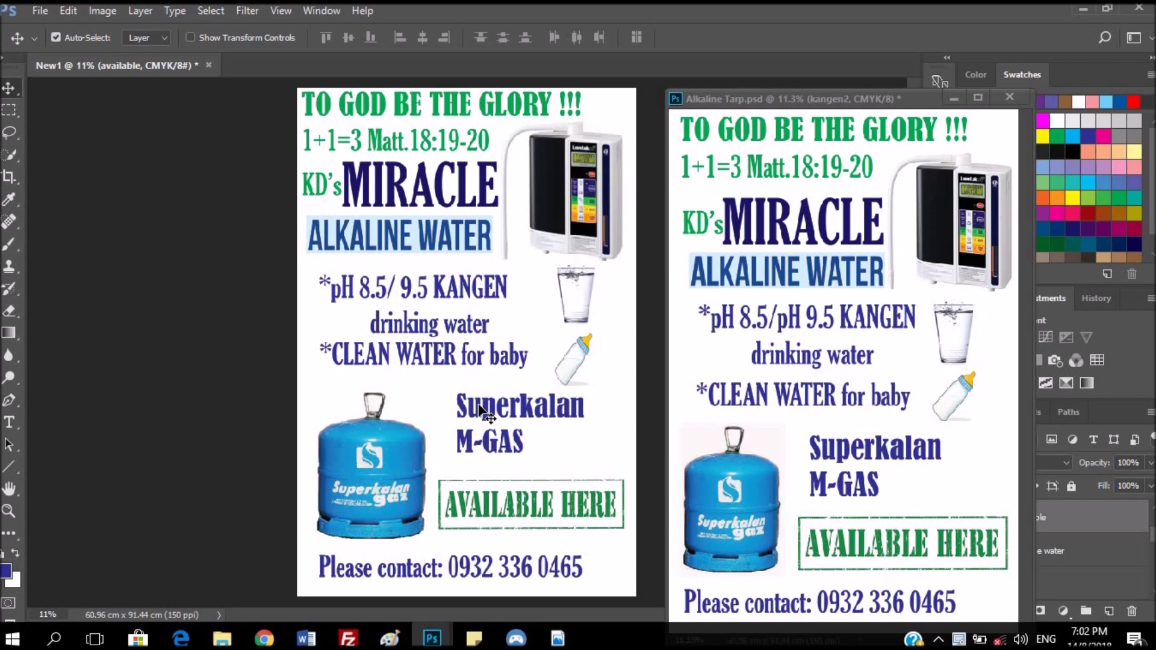
# Nudge Superkalan M-GAS down and left, move the CLEAN WATER line lower, then select the pH text
pyautogui.click(480, 410)
pyautogui.hotkey('shift', 'Down')
pyautogui.hotkey('shift', 'Down')
pyautogui.hotkey('shift', 'Down')
pyautogui.hotkey('shift', 'Down')
pyautogui.hotkey('shift', 'Down')
pyautogui.hotkey('shift', 'Down')
pyautogui.hotkey('shift', 'Down')
pyautogui.hotkey('shift', 'Down')
pyautogui.hotkey('shift', 'Down')
pyautogui.hotkey('shift', 'Down')
pyautogui.hotkey('shift', 'Down')
pyautogui.hotkey('shift', 'Down')
pyautogui.hotkey('shift', 'Left')
pyautogui.hotkey('shift', 'Left')
pyautogui.hotkey('shift', 'Left')
pyautogui.hotkey('shift', 'Left')
pyautogui.hotkey('shift', 'Left')
pyautogui.hotkey('shift', 'Left')
pyautogui.hotkey('shift', 'Left')
pyautogui.hotkey('shift', 'Left')
pyautogui.hotkey('shift', 'Left')
pyautogui.hotkey('shift', 'Left')
pyautogui.hotkey('shift', 'Left')
pyautogui.hotkey('shift', 'Left')
pyautogui.click(449, 346)
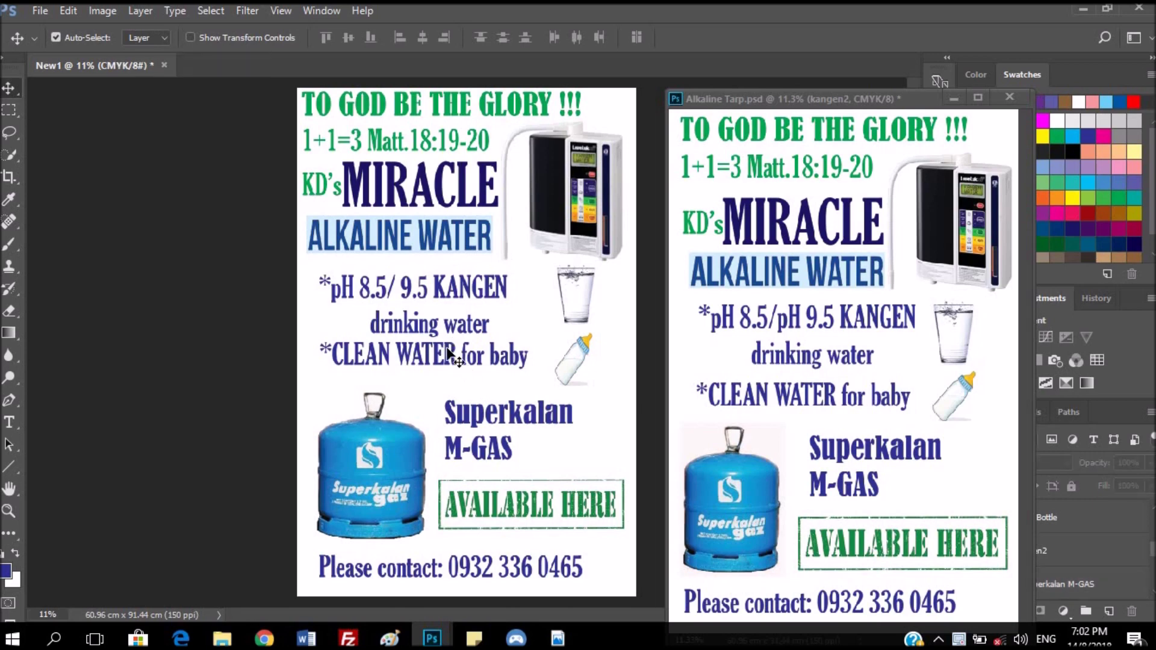
pyautogui.click(448, 350)
pyautogui.hotkey('shift', 'Down')
pyautogui.hotkey('shift', 'Down')
pyautogui.hotkey('shift', 'Down')
pyautogui.hotkey('shift', 'Down')
pyautogui.hotkey('shift', 'Down')
pyautogui.hotkey('shift', 'Down')
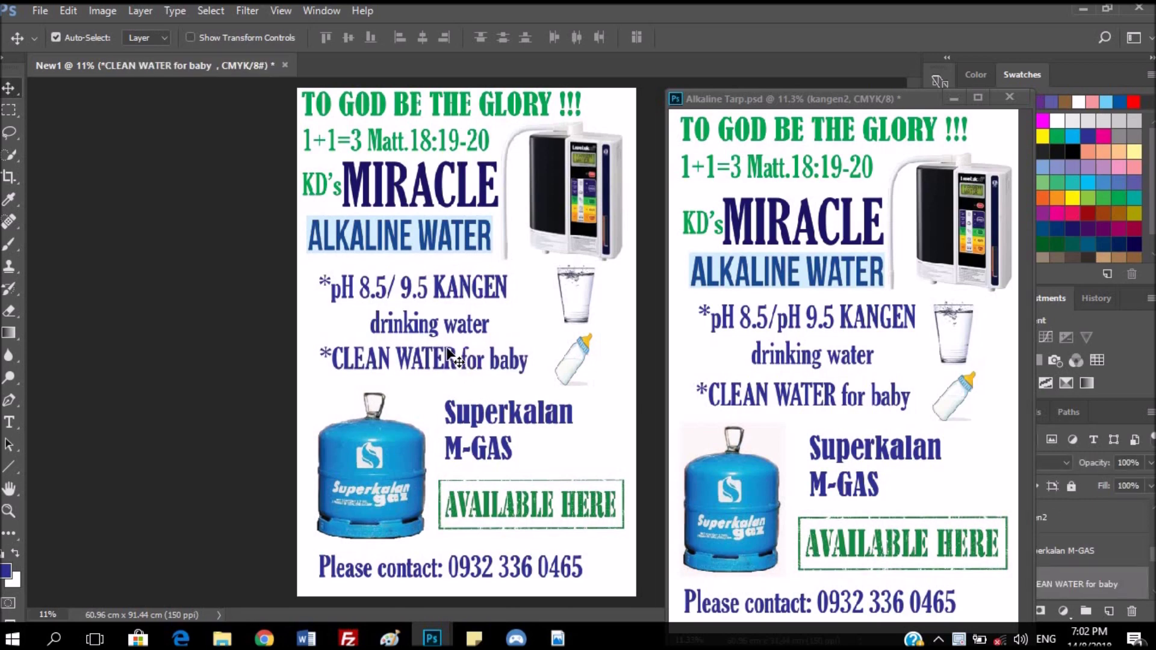
pyautogui.hotkey('shift', 'Down')
pyautogui.hotkey('shift', 'Down')
pyautogui.hotkey('shift', 'Down')
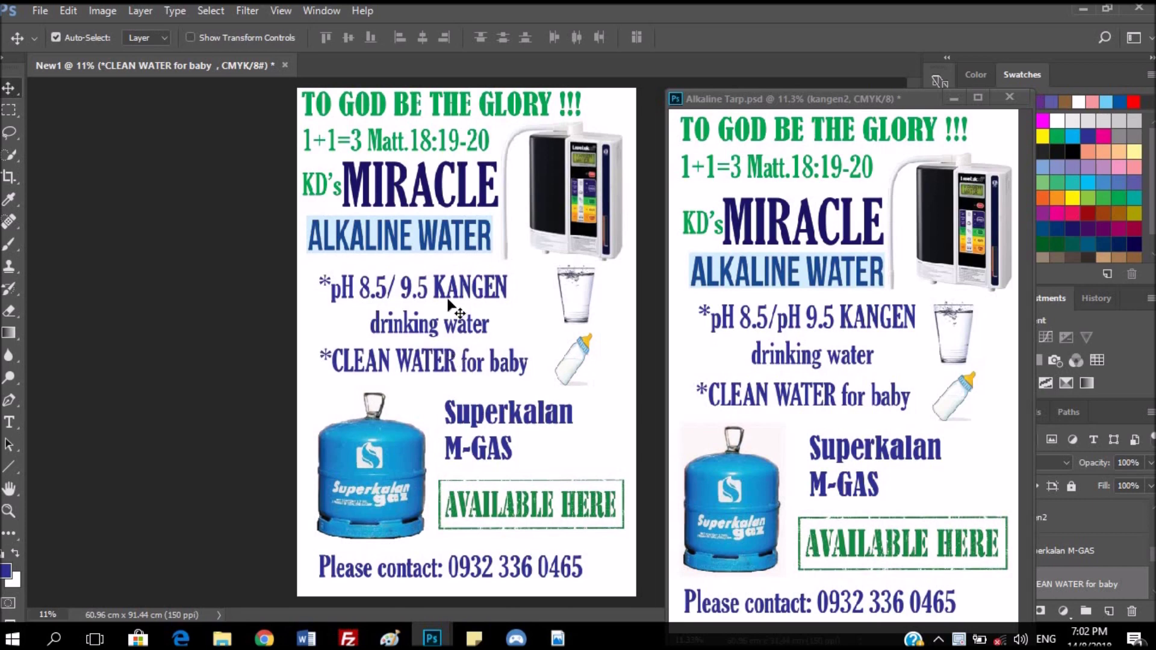
pyautogui.click(441, 324)
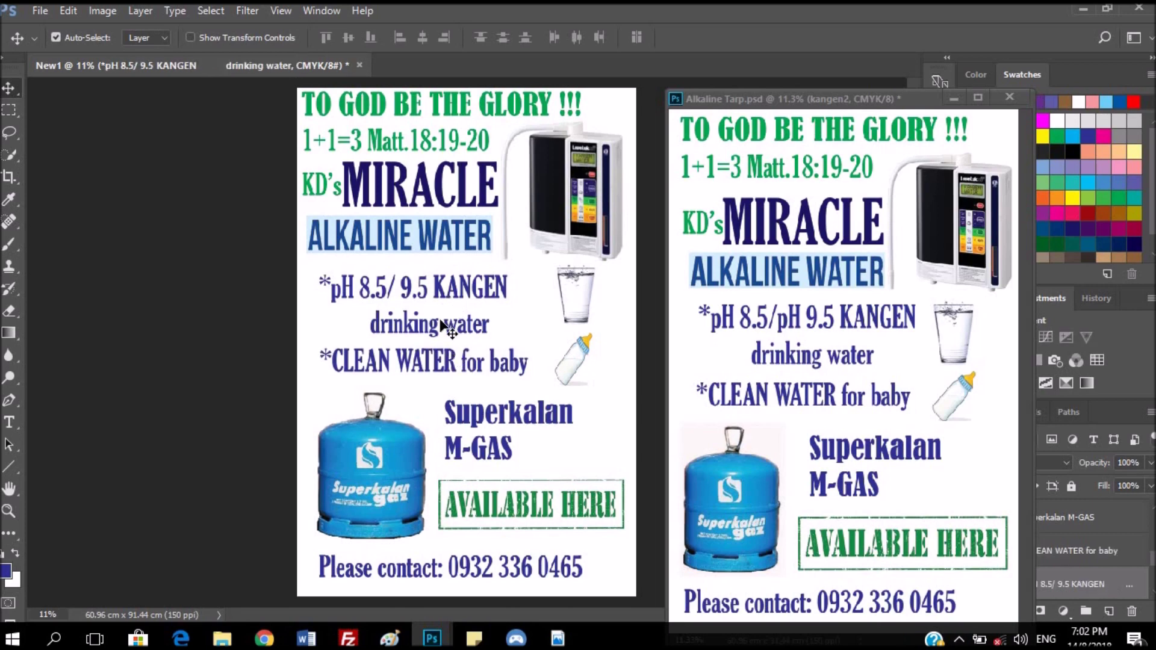
# Open the File menu to reach the Save command
pyautogui.click(42, 11)
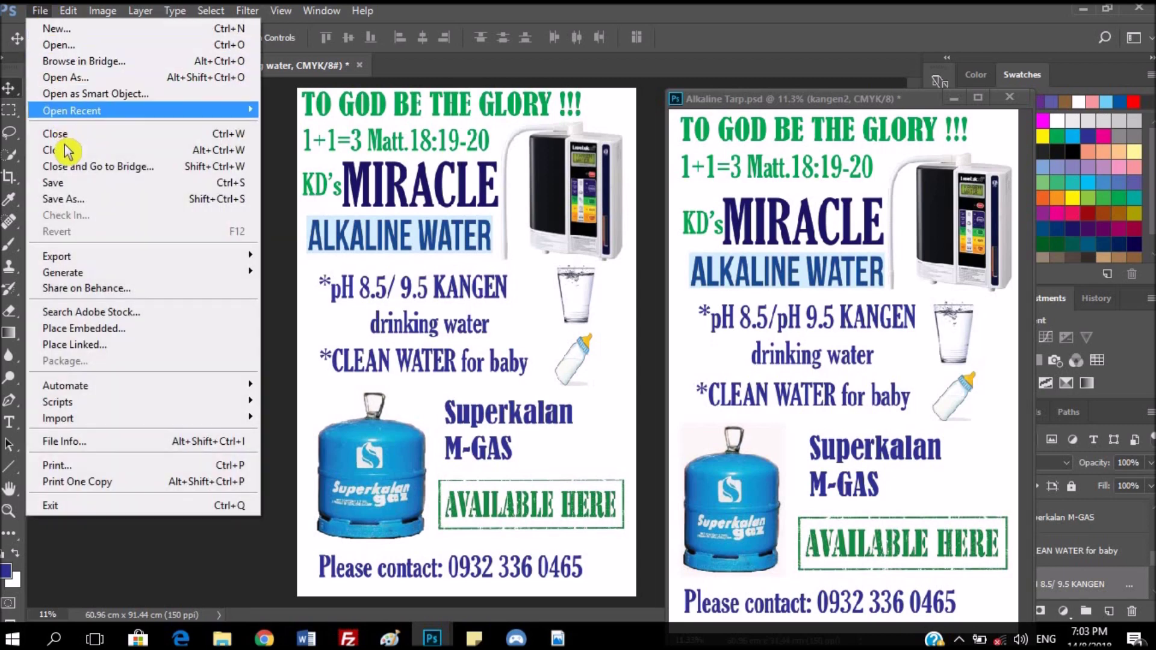